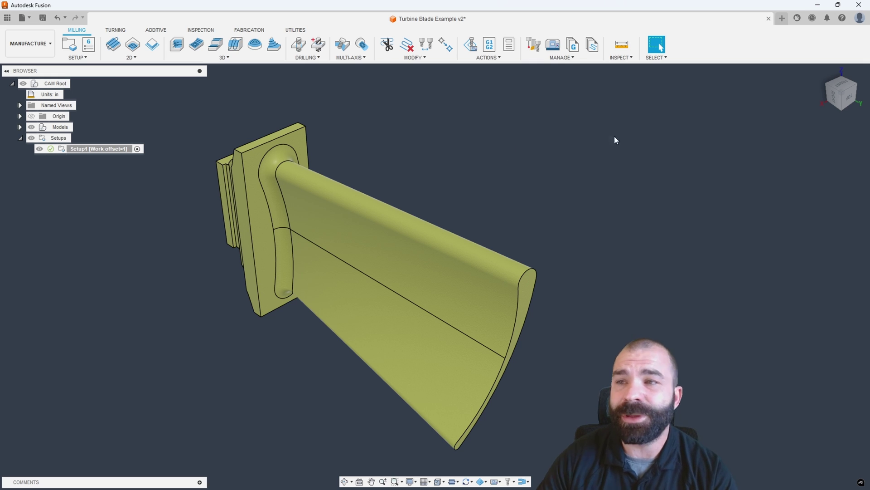
# Step: Open the 'Unlock more with Fusion extensions' overview from the top toolbar
pyautogui.click(796, 18)
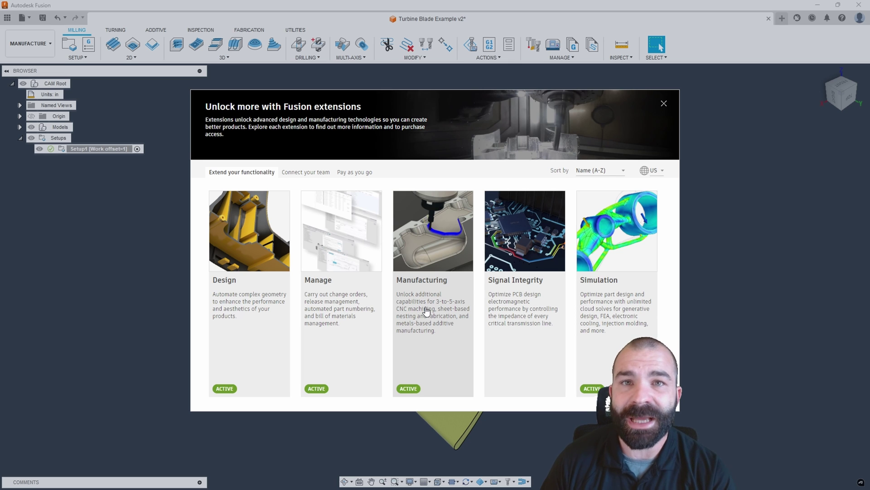
# Step: Close the extensions overview to return to the turbine blade in Manufacture
pyautogui.click(664, 104)
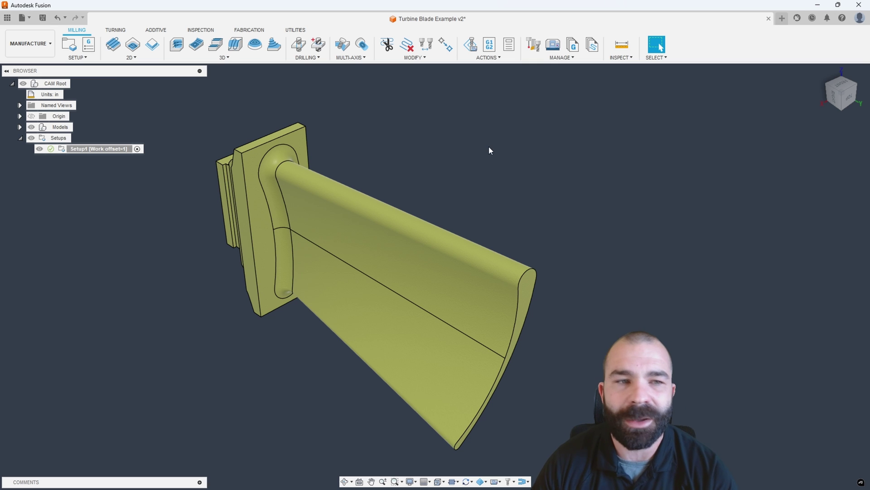
# Step: Select Setup1 to show its stock box, then bring up the MULTI-AXIS strategy list
pyautogui.click(64, 148)
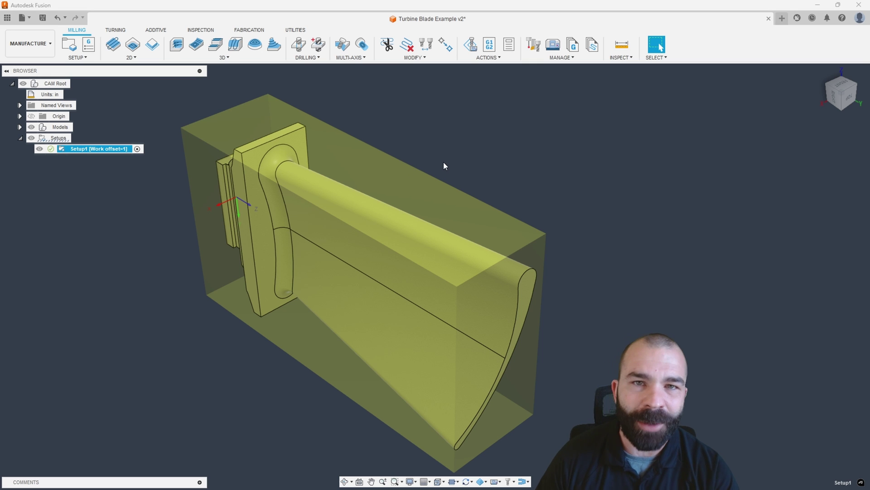
pyautogui.click(351, 58)
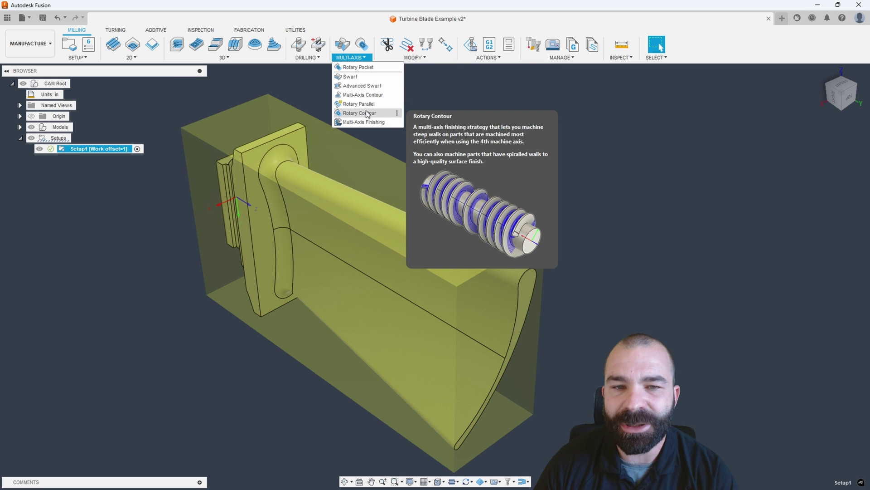
pyautogui.click(517, 199)
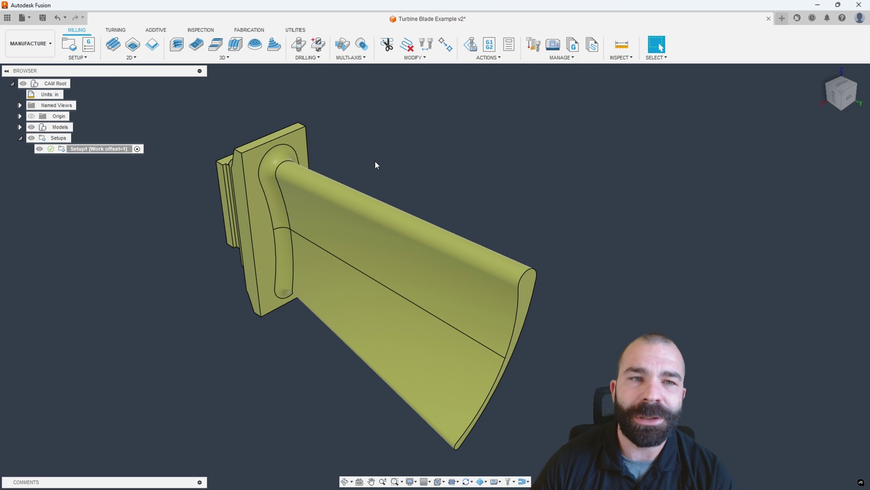
pyautogui.click(350, 57)
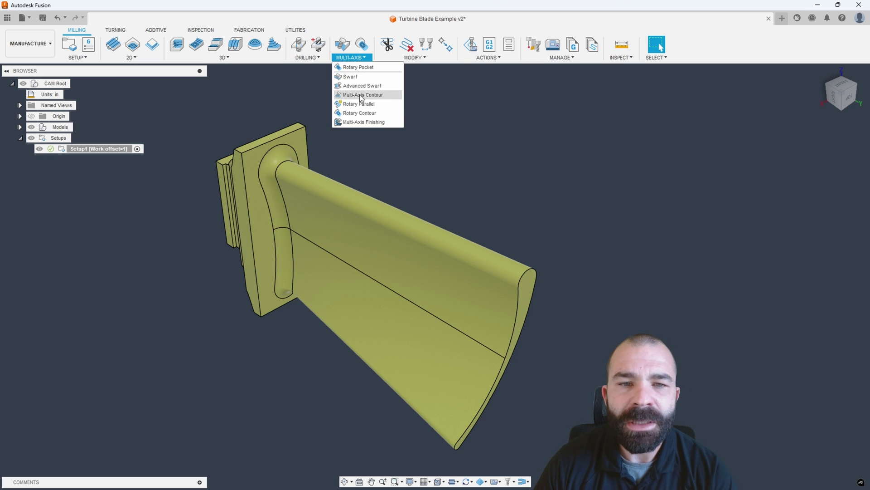
# Step: Start a Multi-Axis Finishing operation and show its Geometry settings
pyautogui.click(363, 122)
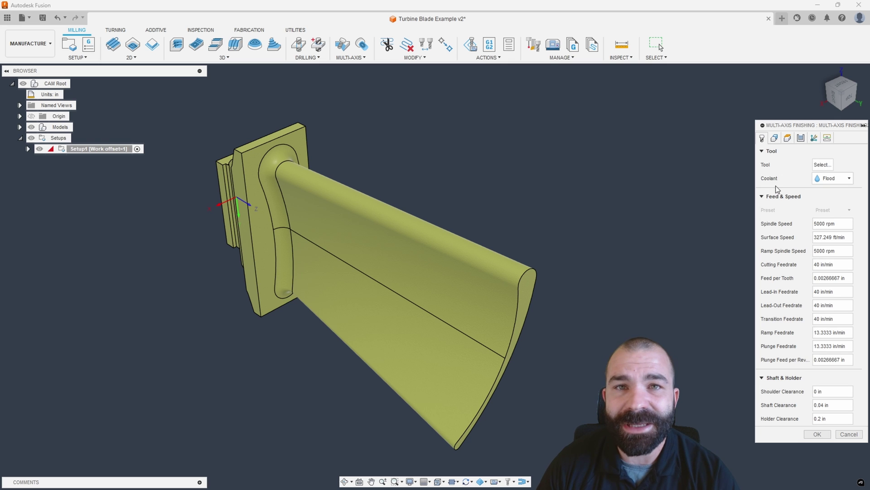
pyautogui.click(775, 139)
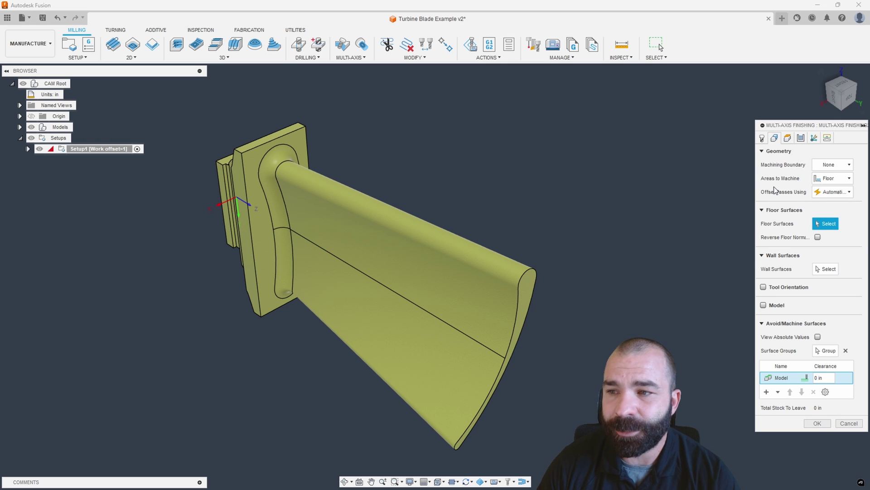
# Step: Change Areas to Machine from Floor to Wall, keeping Scallop passes and Floor guide curves
pyautogui.click(822, 179)
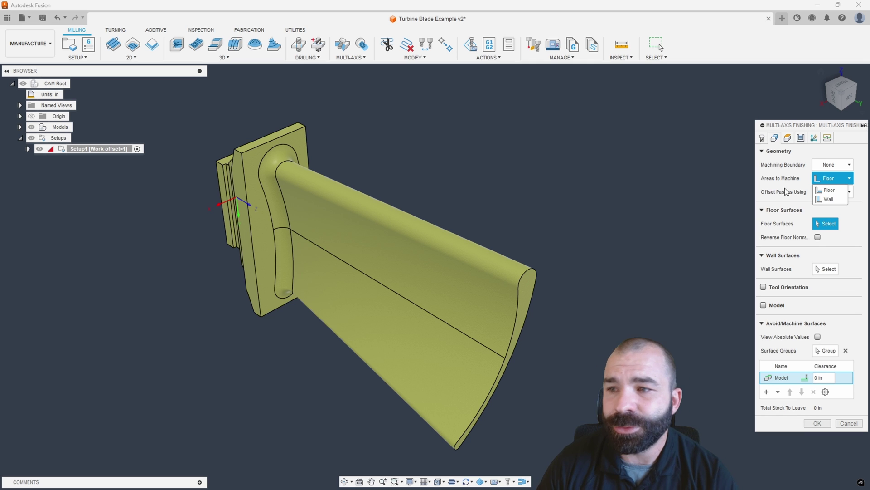
pyautogui.click(829, 199)
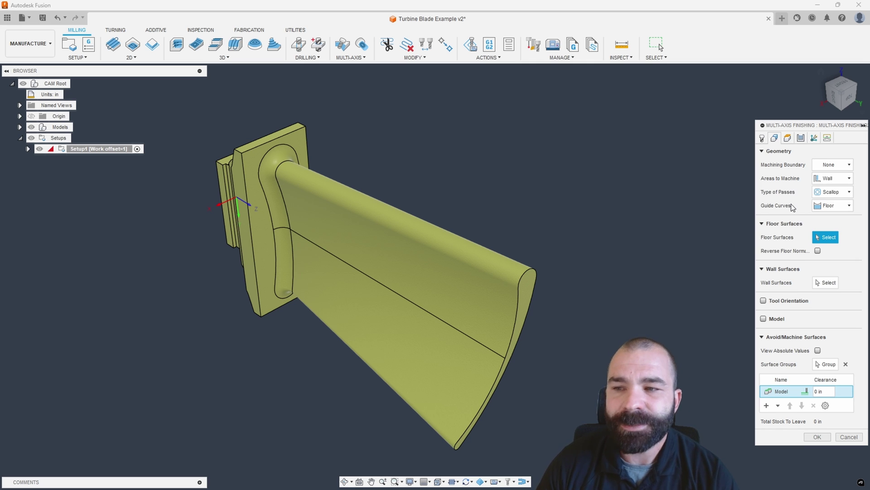
pyautogui.click(814, 192)
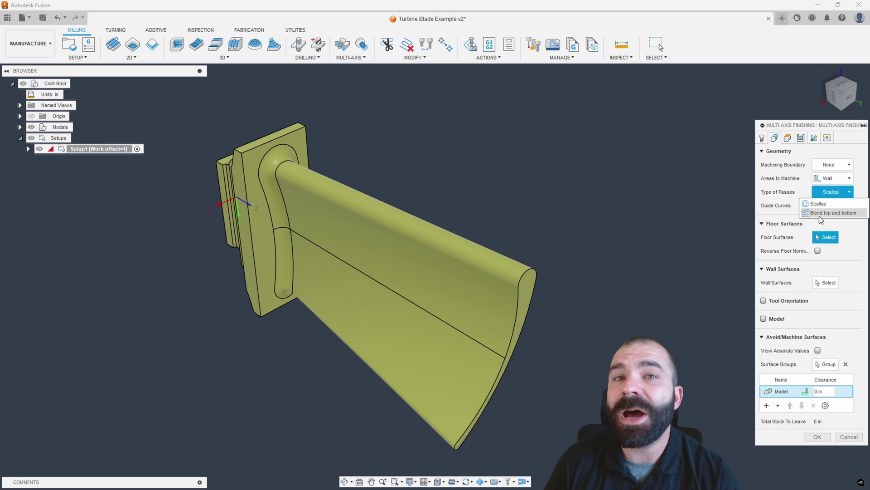
pyautogui.click(817, 204)
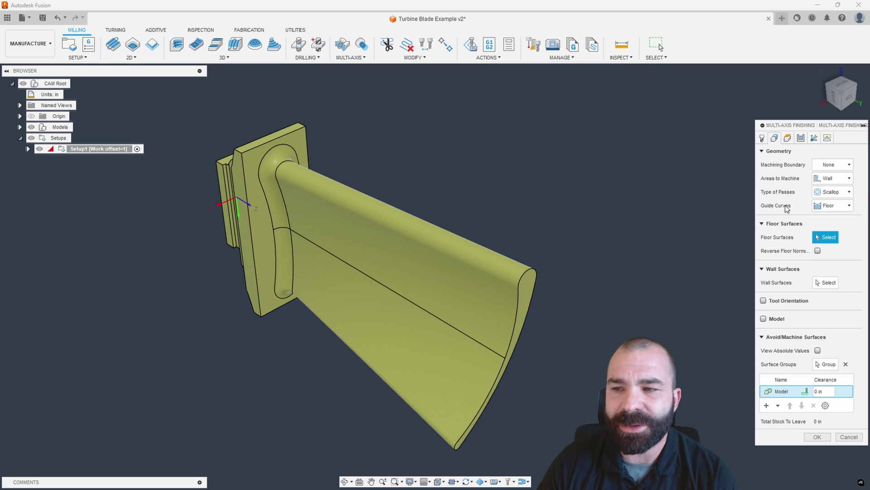
pyautogui.click(818, 207)
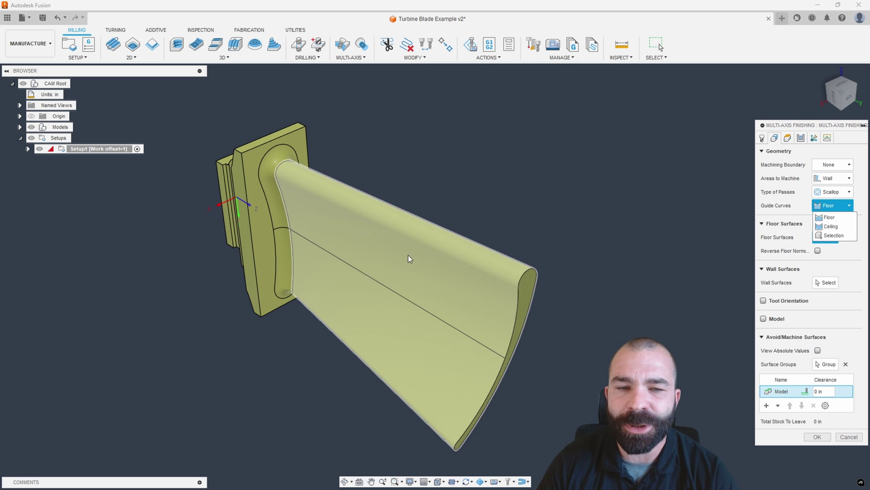
# Step: Keep Floor guide curves, set the flange face as floor and blade face as wall surface
pyautogui.click(794, 233)
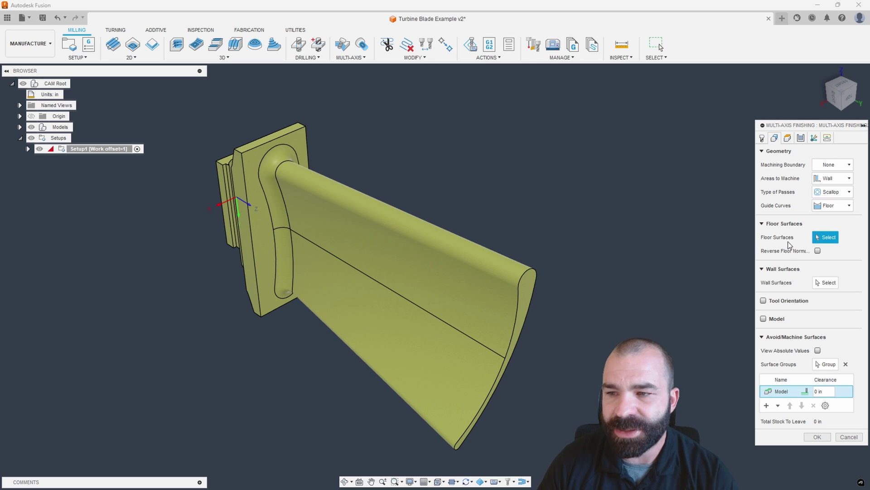
pyautogui.click(255, 181)
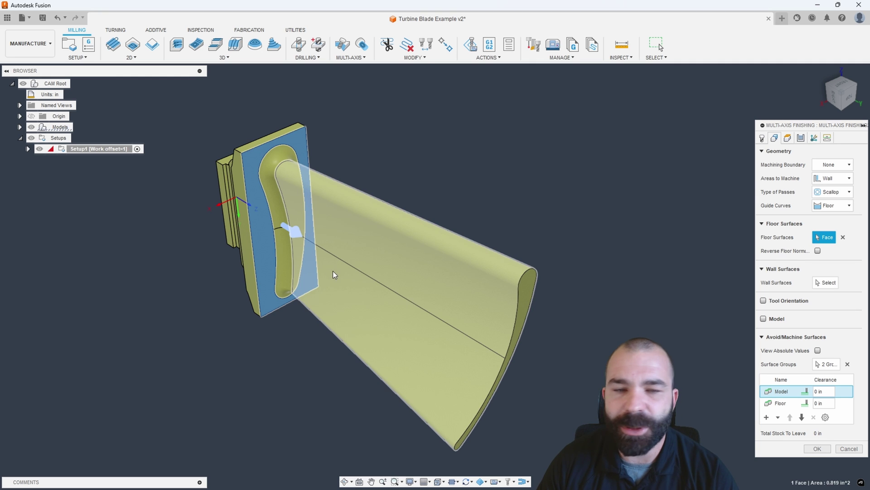
pyautogui.click(826, 284)
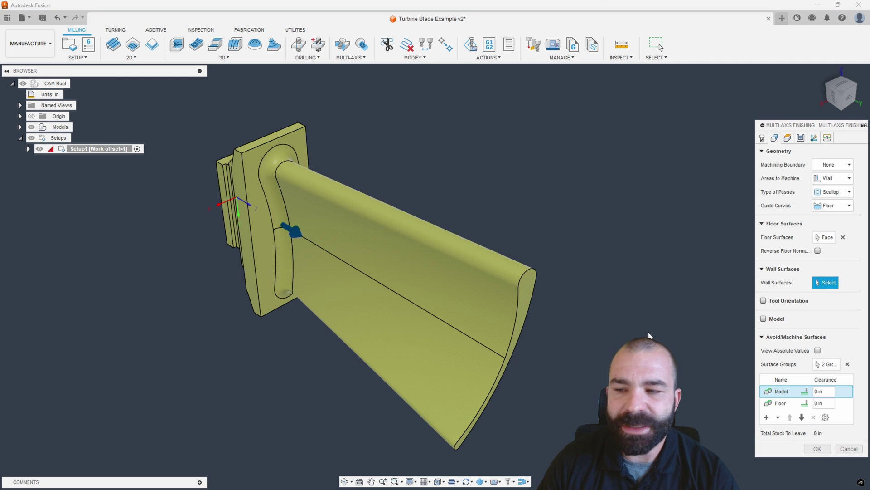
pyautogui.click(396, 295)
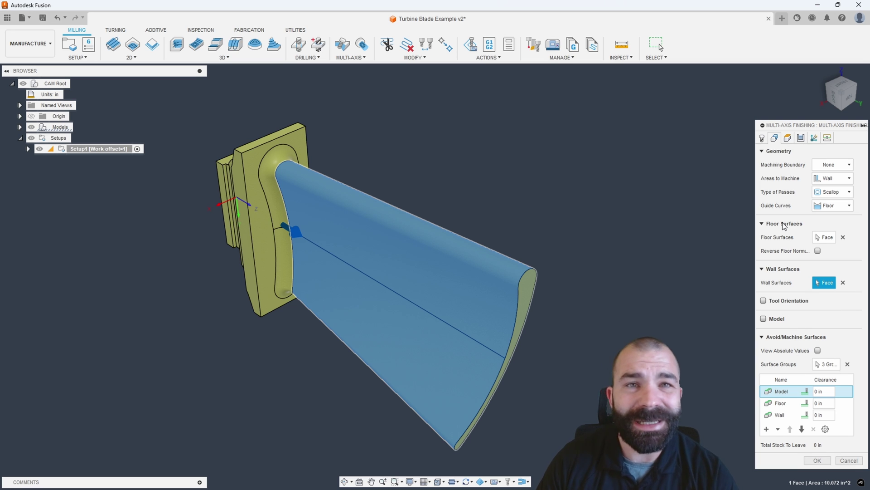
pyautogui.click(817, 460)
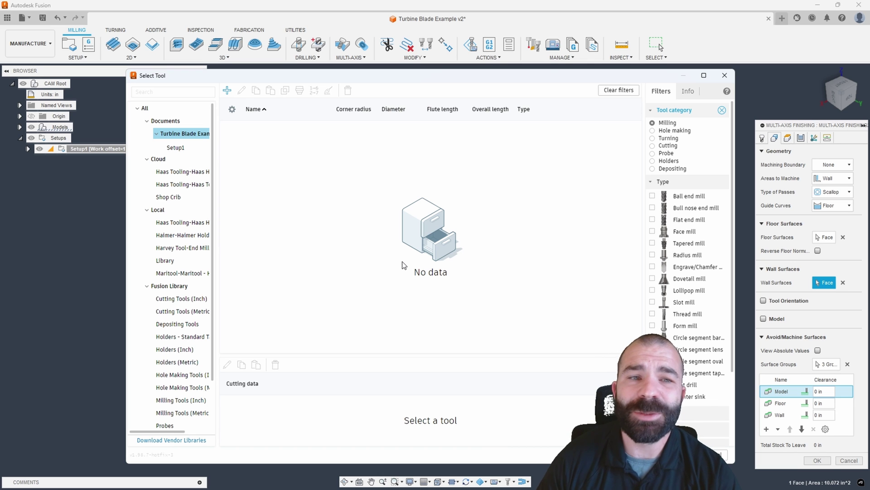
# Step: Create a new Circle segment taper milling tool and display its cutter geometry
pyautogui.click(227, 90)
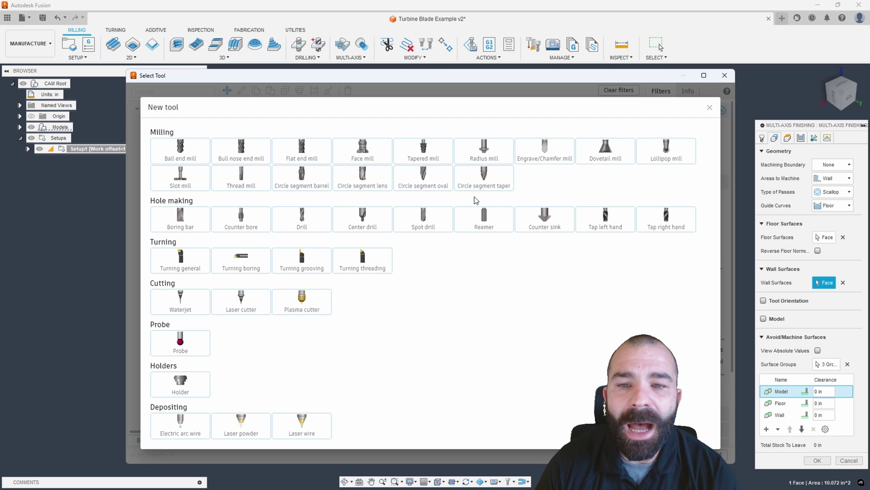
pyautogui.click(484, 182)
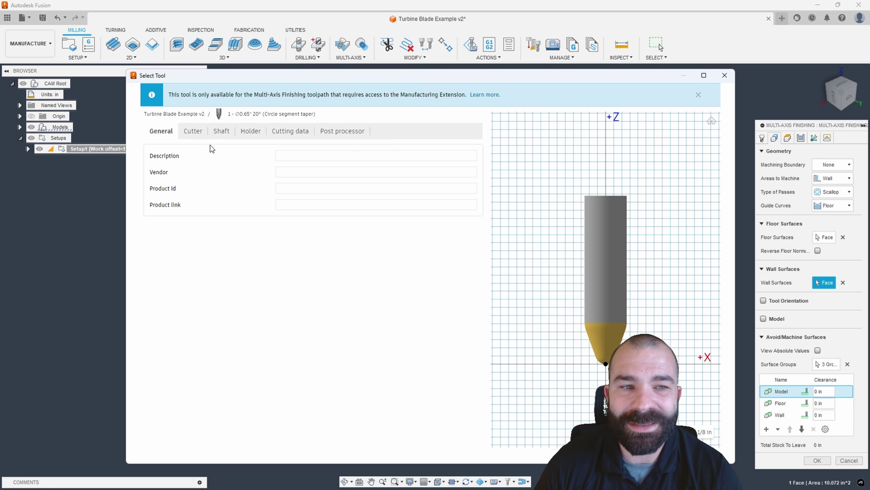
pyautogui.click(192, 131)
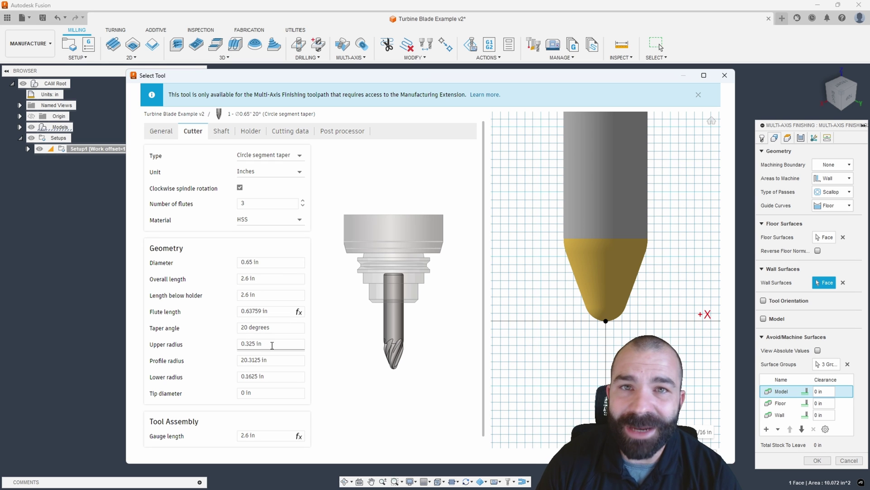
# Step: Set the cutter to flute length 1 with a 15° taper and save the 0.65 in tool
pyautogui.click(266, 297)
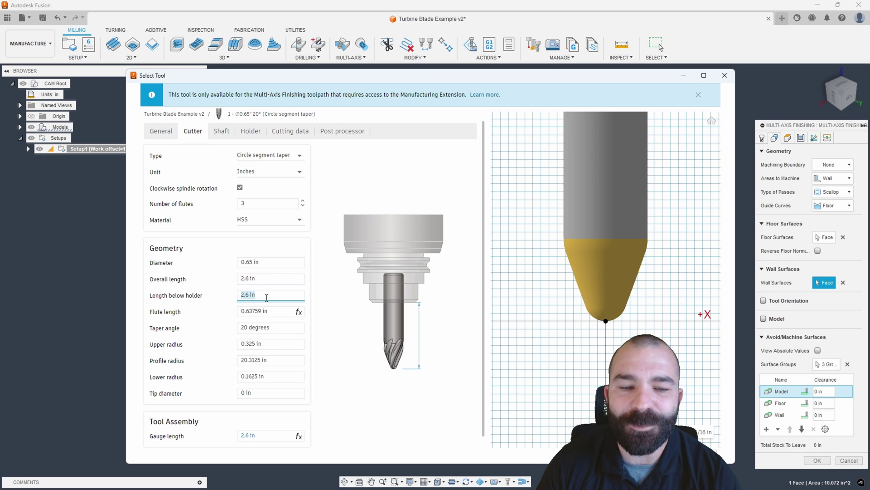
pyautogui.click(275, 313)
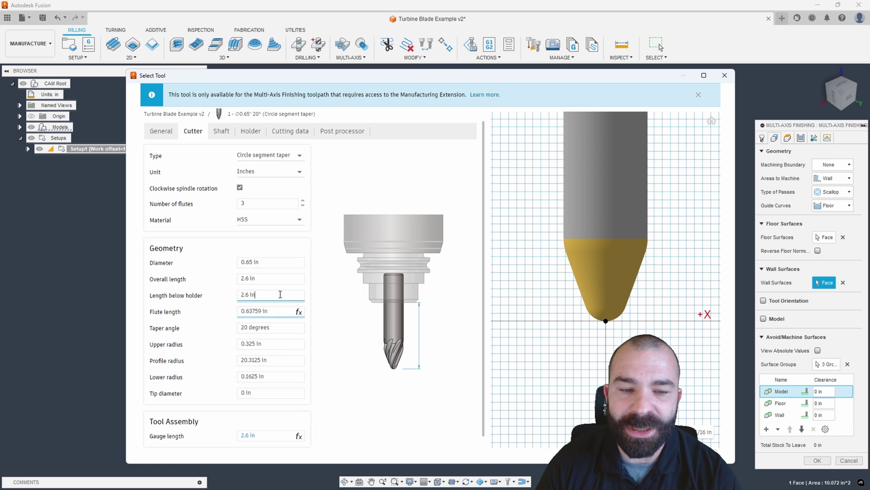
pyautogui.write('1')
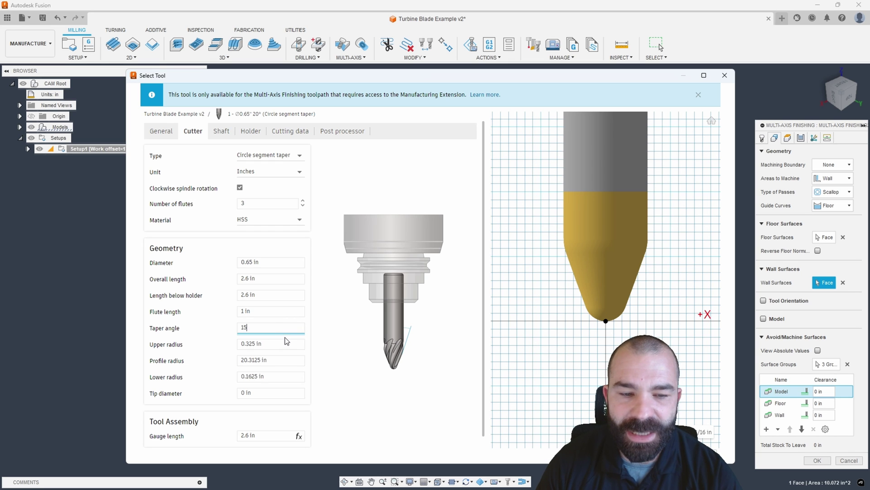
pyautogui.press('Tab')
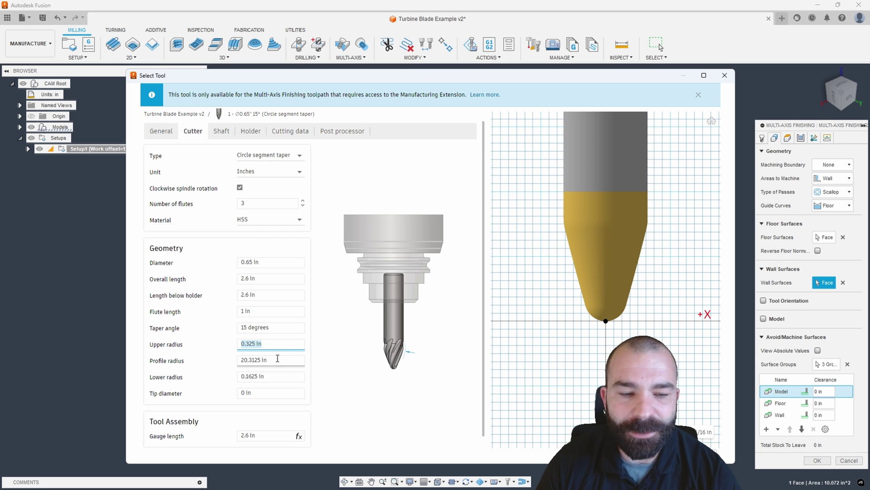
pyautogui.press('Tab')
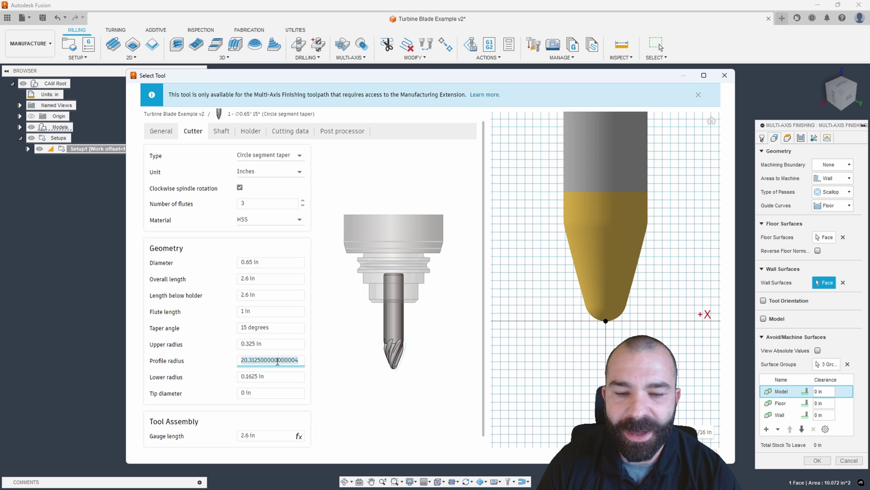
pyautogui.press('Tab')
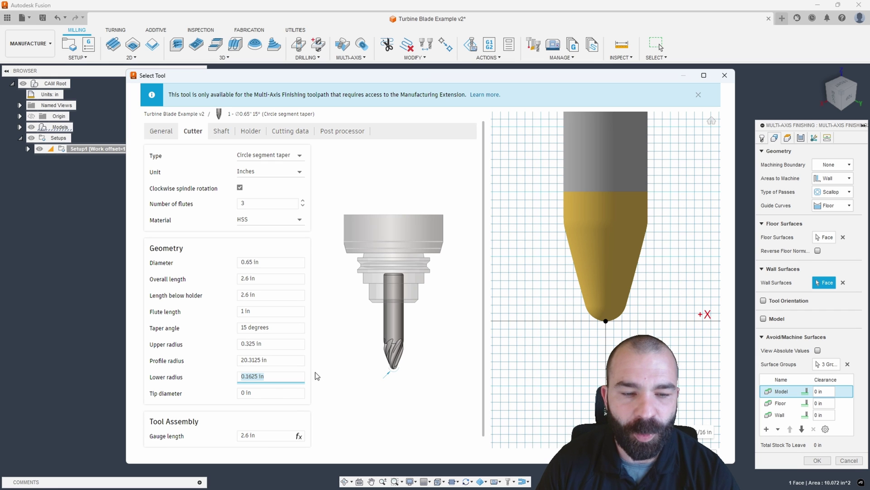
pyautogui.click(273, 393)
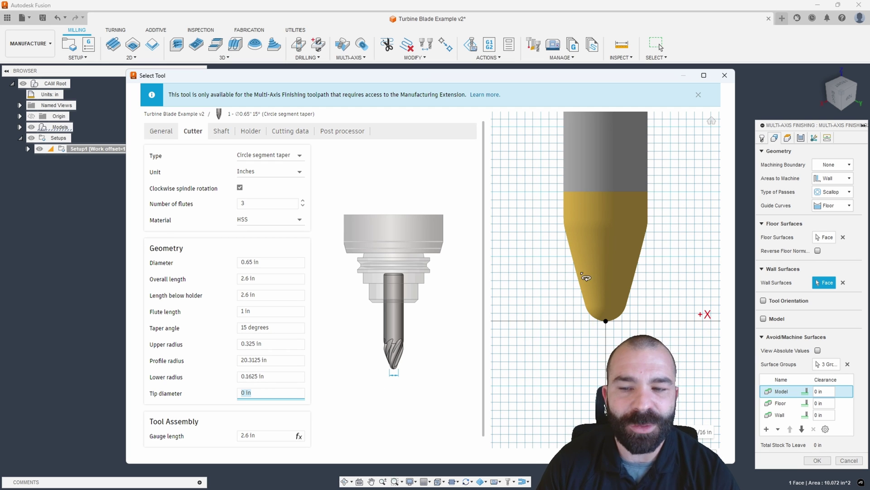
pyautogui.press('Return')
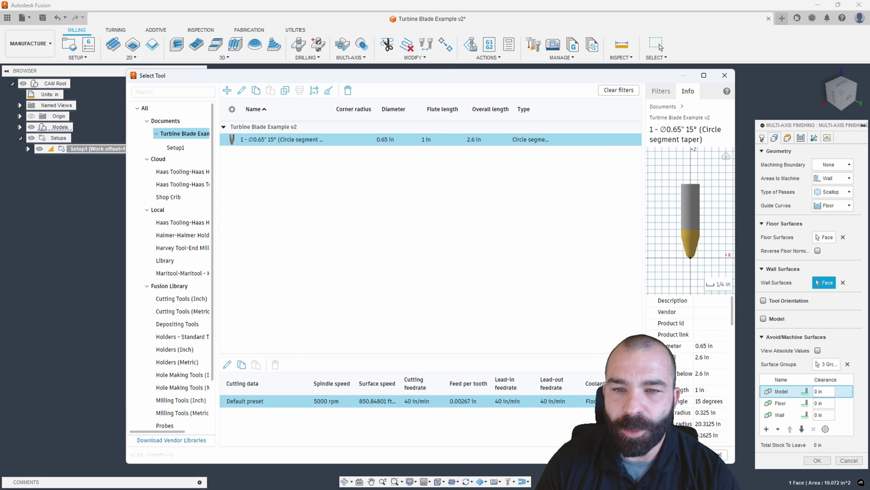
# Step: Generate the Multi-Axis Finishing2 toolpath, inspect it around the blade, and start Simulate with Machine
pyautogui.press('Return')
pyautogui.press('Return')
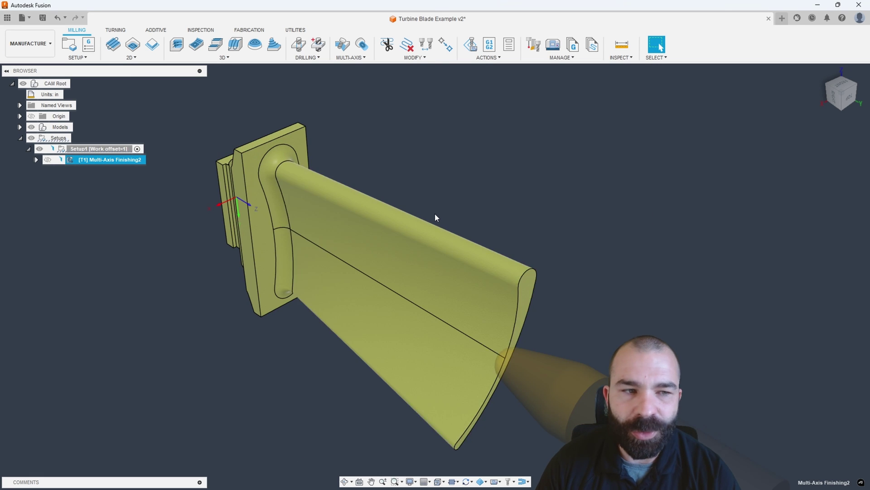
pyautogui.scroll(-2, 435, 218)
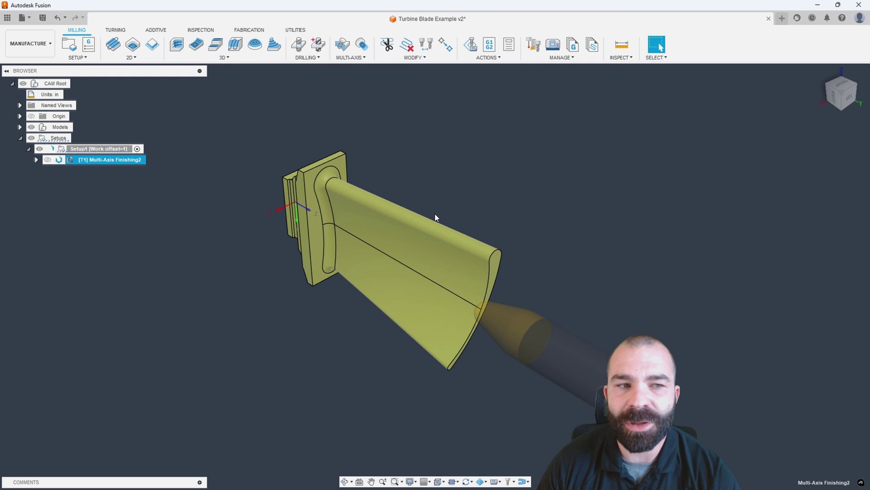
pyautogui.keyDown('shift'); pyautogui.moveTo(434, 214); pyautogui.dragTo(410, 238, button='middle'); pyautogui.keyUp('shift')
pyautogui.moveTo(391, 210)
pyautogui.keyDown('shift'); pyautogui.mouseDown(button='middle')
pyautogui.moveTo(391, 249)
pyautogui.moveTo(335, 239)
pyautogui.moveTo(335, 222)
pyautogui.moveTo(391, 195)
pyautogui.moveTo(379, 182)
pyautogui.moveTo(383, 207)
pyautogui.mouseUp(button='middle'); pyautogui.keyUp('shift')
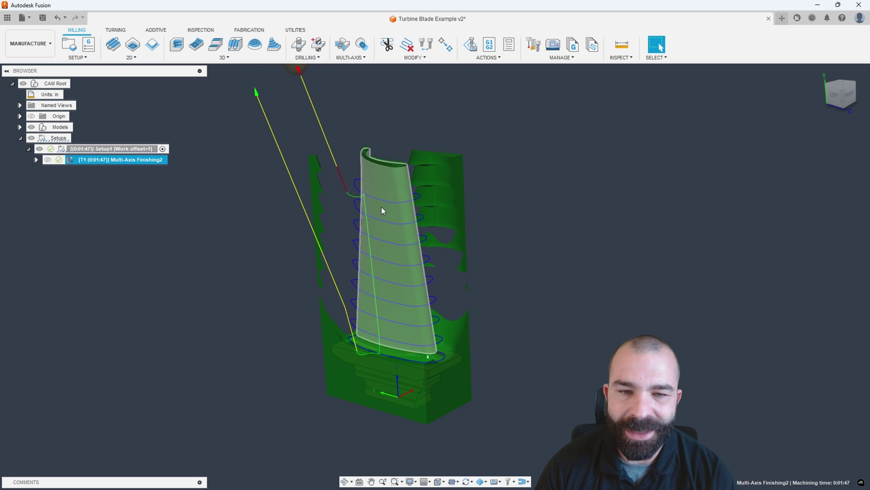
pyautogui.scroll(-2, 350, 176)
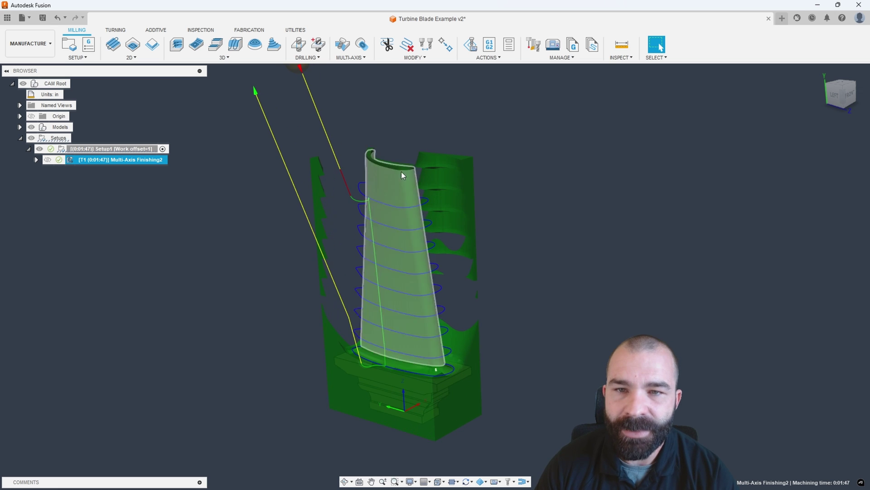
pyautogui.click(471, 44)
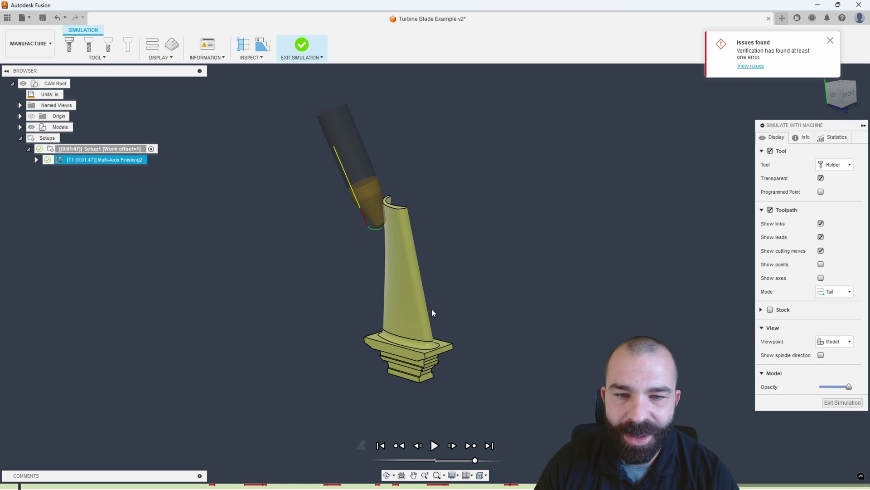
# Step: Orbit around the simulated blade to view it face-on, edge-on and from the back
pyautogui.keyDown('shift'); pyautogui.moveTo(431, 309); pyautogui.dragTo(413, 276, button='middle'); pyautogui.keyUp('shift')
pyautogui.scroll(5, 385, 214)
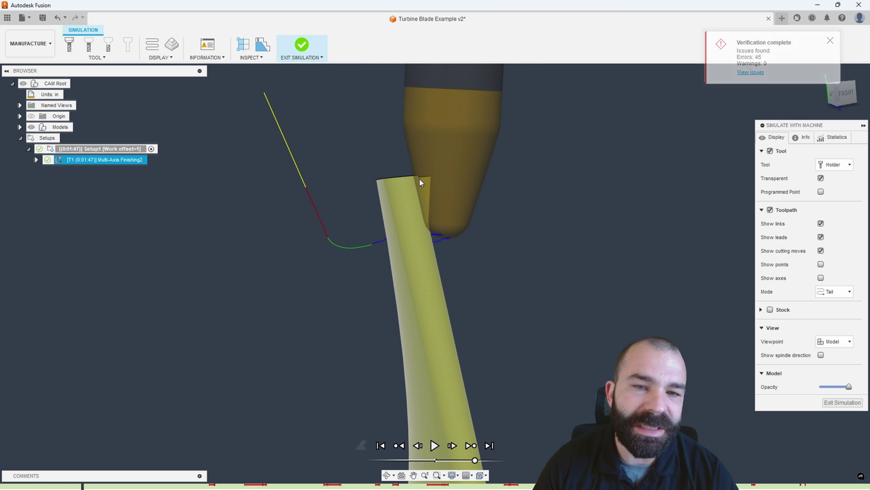
pyautogui.keyDown('shift'); pyautogui.moveTo(441, 279); pyautogui.dragTo(411, 292, button='middle'); pyautogui.keyUp('shift')
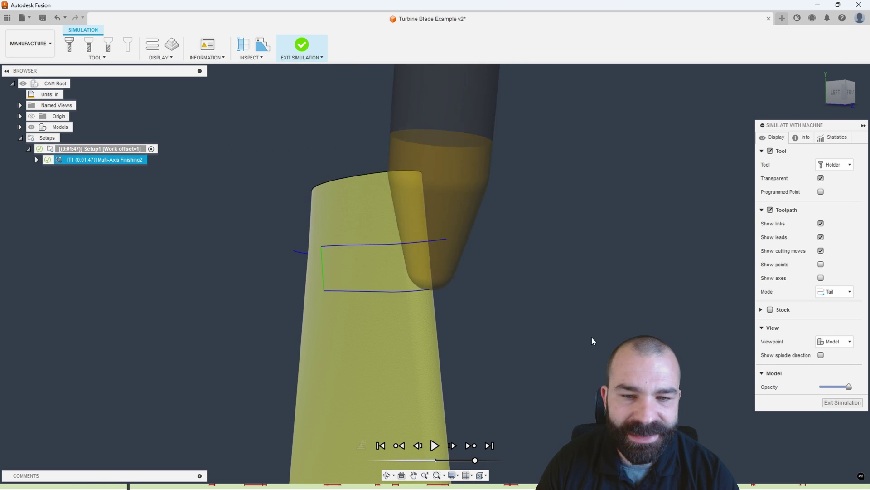
pyautogui.keyDown('shift'); pyautogui.moveTo(567, 302); pyautogui.dragTo(475, 314, button='middle'); pyautogui.keyUp('shift')
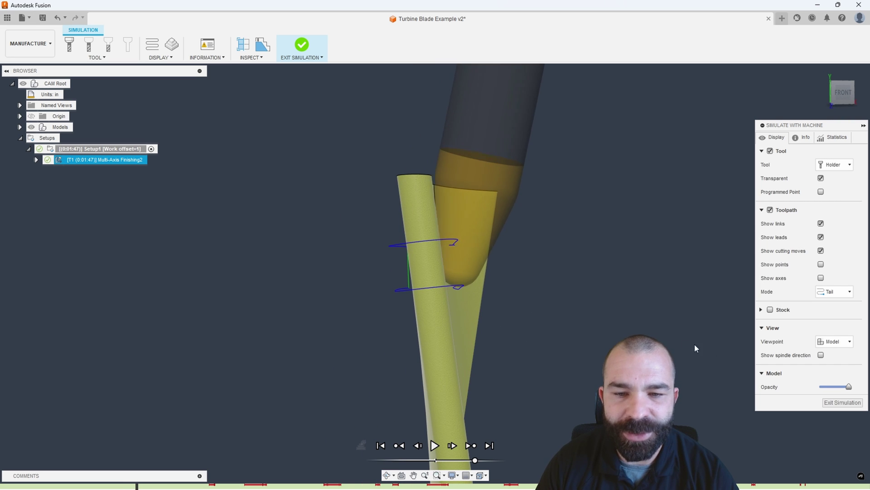
pyautogui.keyDown('shift'); pyautogui.moveTo(695, 350); pyautogui.dragTo(439, 333, button='middle'); pyautogui.keyUp('shift')
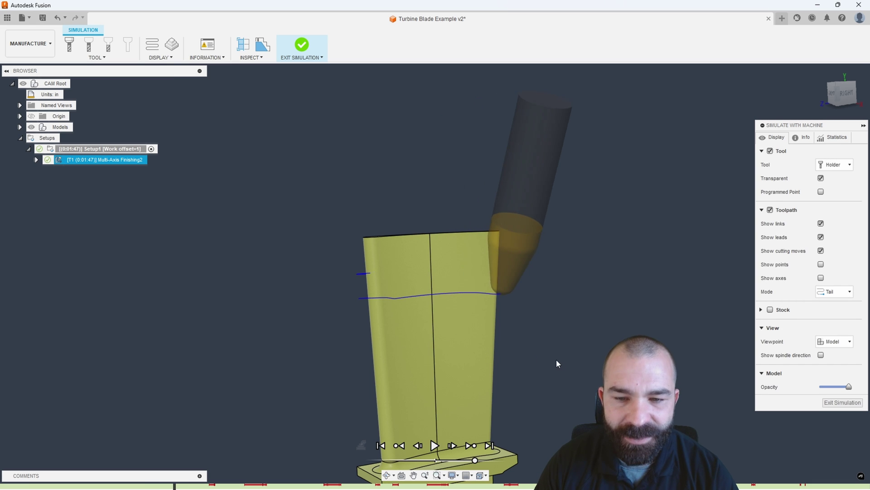
pyautogui.keyDown('shift'); pyautogui.moveTo(554, 360); pyautogui.dragTo(439, 352, button='middle'); pyautogui.keyUp('shift')
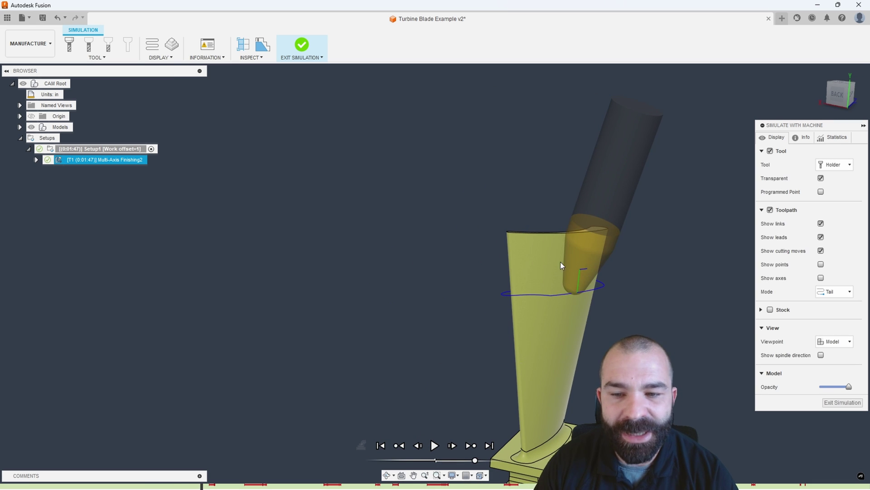
pyautogui.keyDown('shift'); pyautogui.moveTo(461, 316); pyautogui.dragTo(412, 360, button='middle'); pyautogui.keyUp('shift')
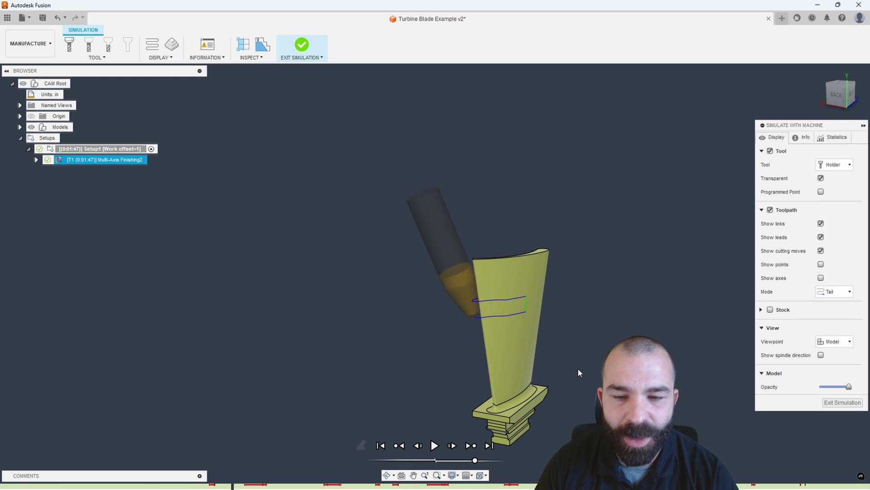
pyautogui.keyDown('shift'); pyautogui.moveTo(459, 360); pyautogui.dragTo(466, 325, button='middle'); pyautogui.keyUp('shift')
# Step: Toggle the stock on and off, slow and resume playback, then exit the simulation
pyautogui.click(770, 309)
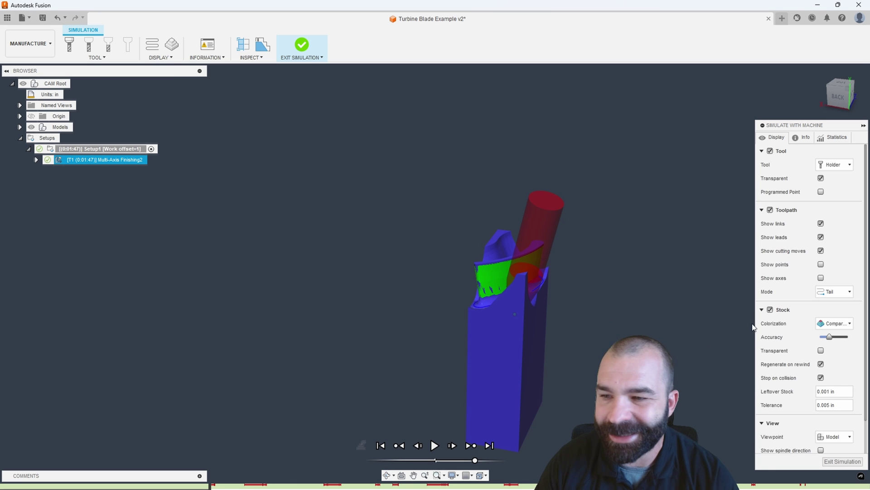
pyautogui.click(770, 310)
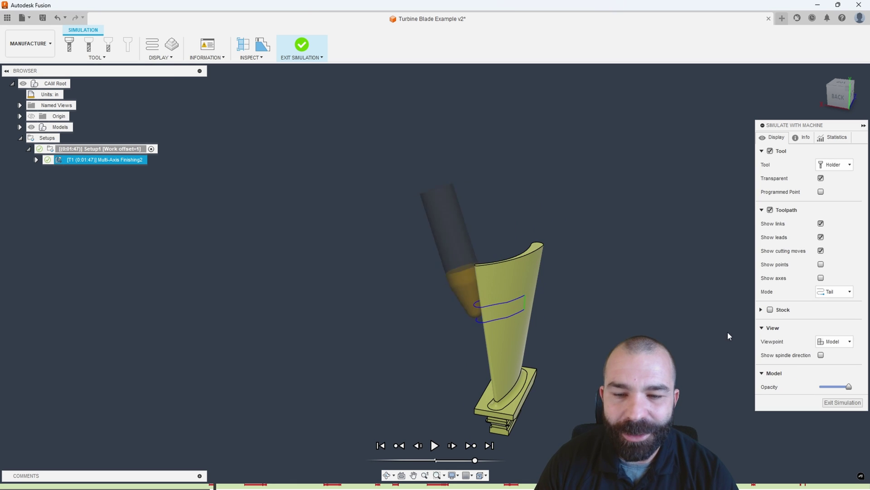
pyautogui.click(452, 460)
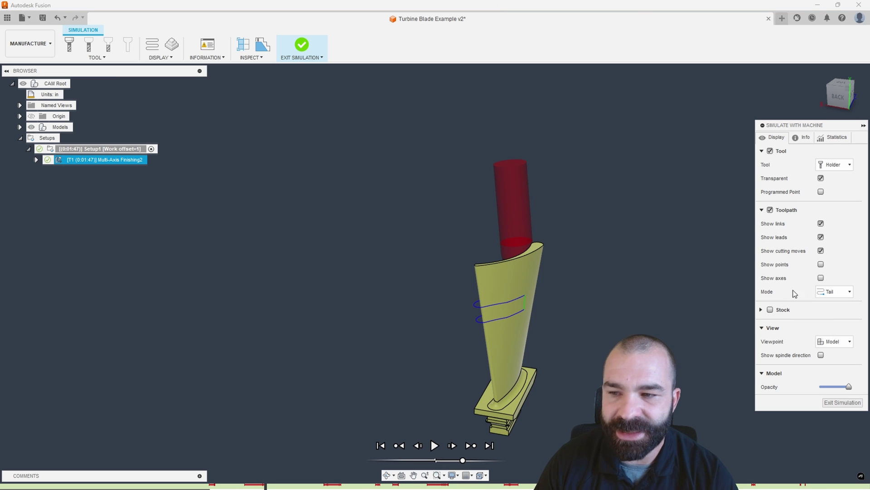
pyautogui.click(435, 446)
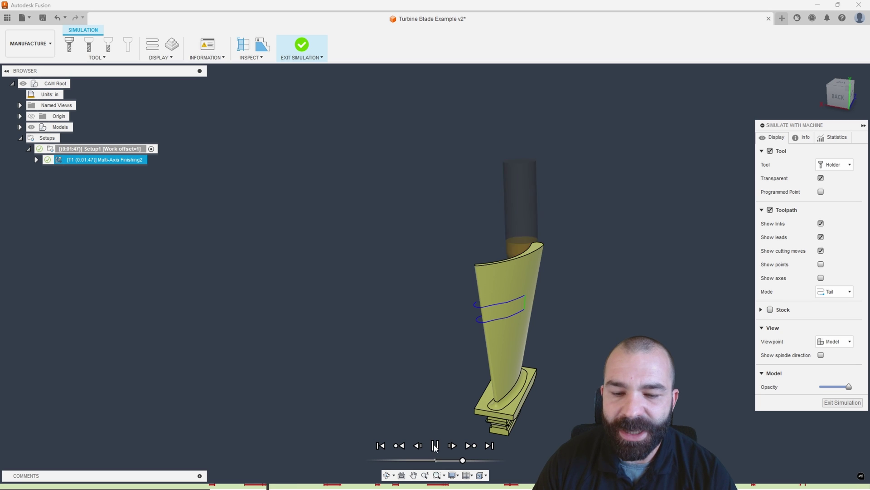
pyautogui.keyDown('shift'); pyautogui.moveTo(437, 449); pyautogui.dragTo(550, 406, button='middle'); pyautogui.keyUp('shift')
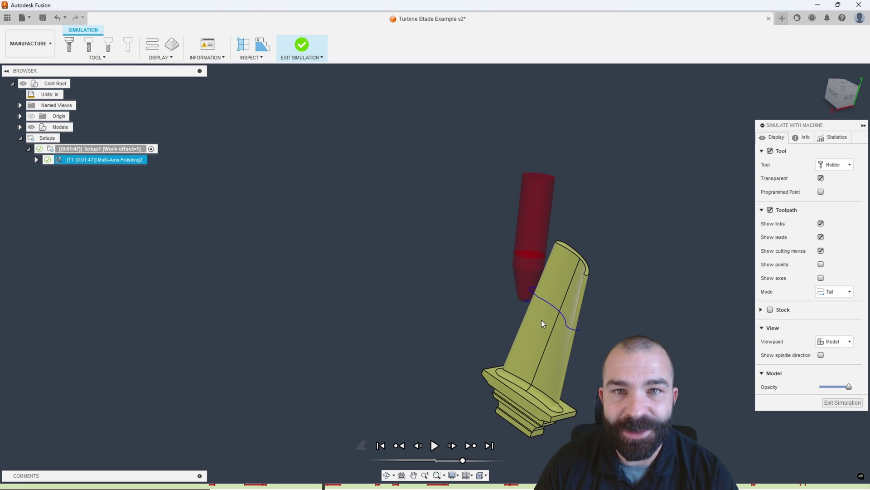
pyautogui.moveTo(541, 320)
pyautogui.keyDown('shift'); pyautogui.mouseDown(button='middle')
pyautogui.moveTo(528, 323)
pyautogui.moveTo(539, 319)
pyautogui.mouseUp(button='middle'); pyautogui.keyUp('shift')
pyautogui.click(826, 402)
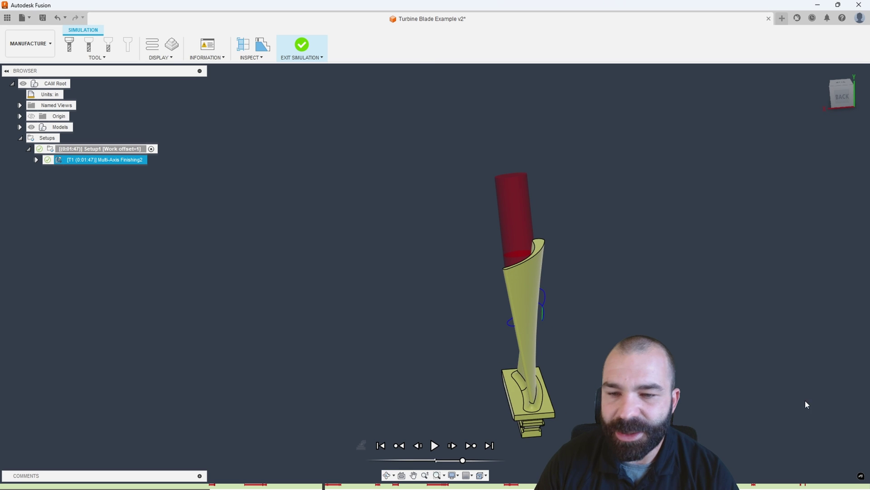
# Step: Duplicate the Multi-Axis Finishing2 operation with copy and paste
pyautogui.click(74, 181)
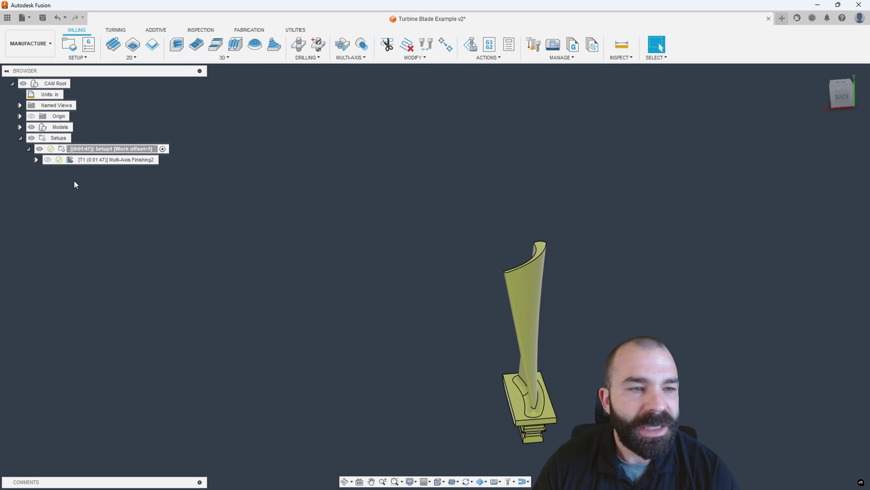
pyautogui.click(70, 159)
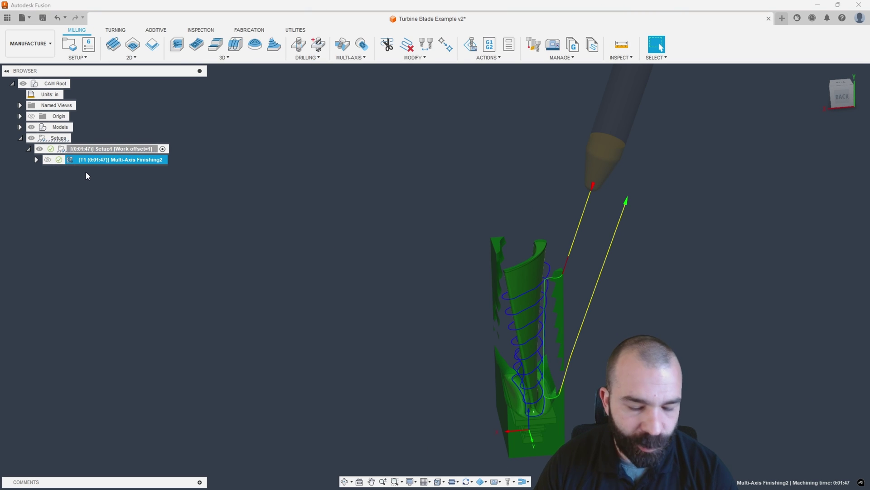
pyautogui.hotkey('ctrl', 'c')
pyautogui.hotkey('ctrl', 'v')
# Step: Switch the copy's Type of Passes from Scallop to Blend top and bottom and regenerate it
pyautogui.doubleClick(90, 170)
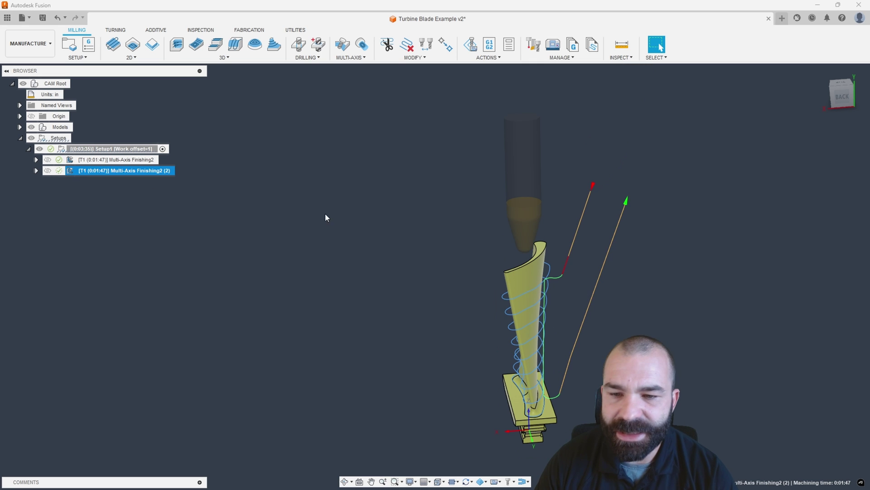
pyautogui.click(774, 138)
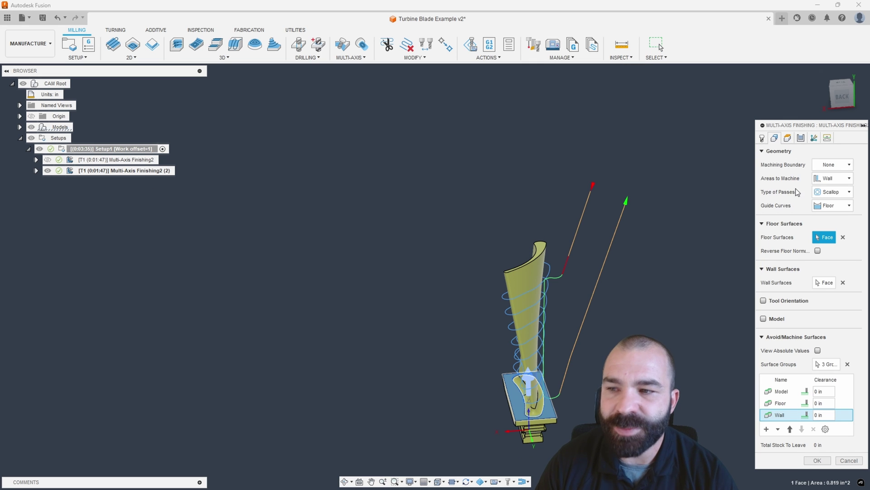
pyautogui.click(831, 193)
pyautogui.click(827, 215)
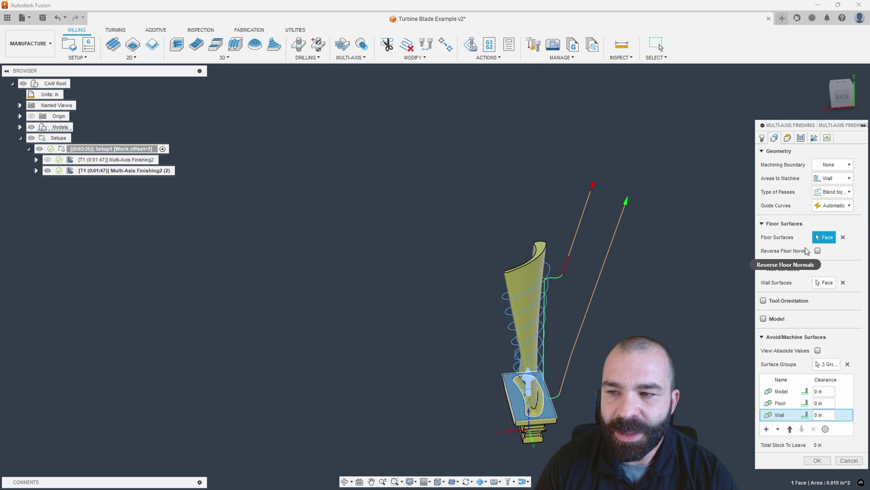
pyautogui.click(801, 138)
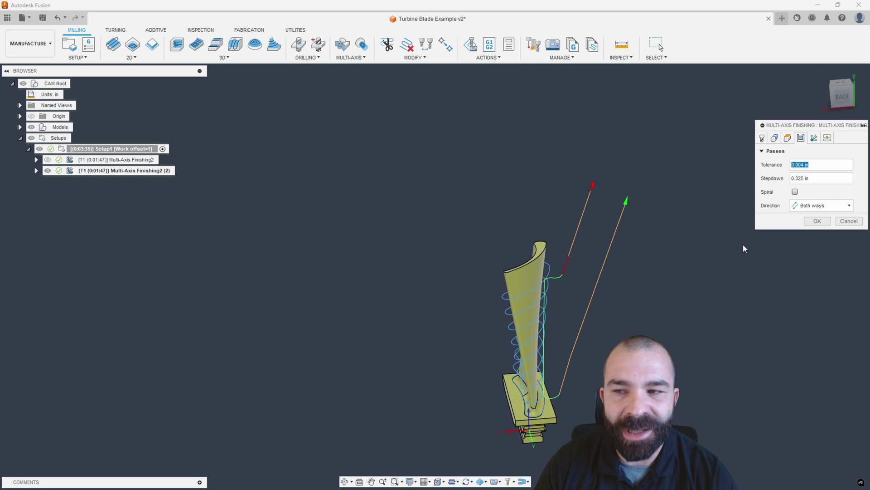
pyautogui.click(818, 221)
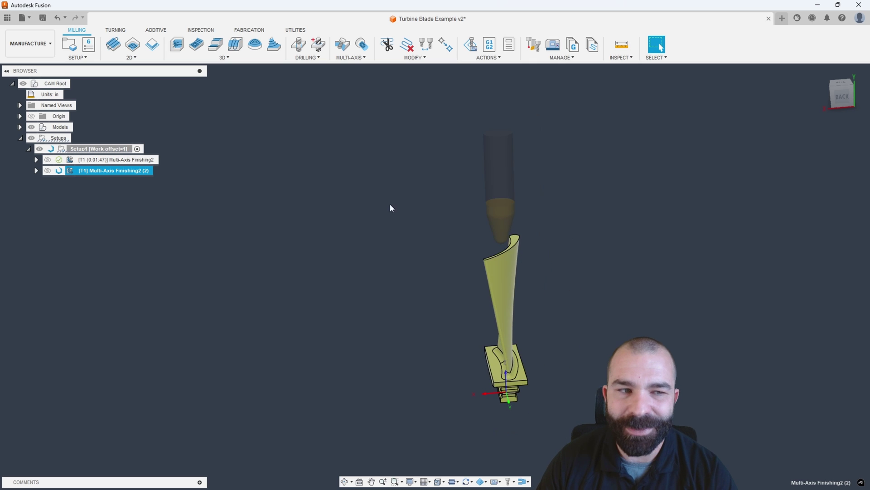
# Step: Orbit the blade and select both the original and copied finishing operations to compare their toolpaths
pyautogui.keyDown('shift'); pyautogui.moveTo(660, 47); pyautogui.dragTo(549, 309, button='middle'); pyautogui.keyUp('shift')
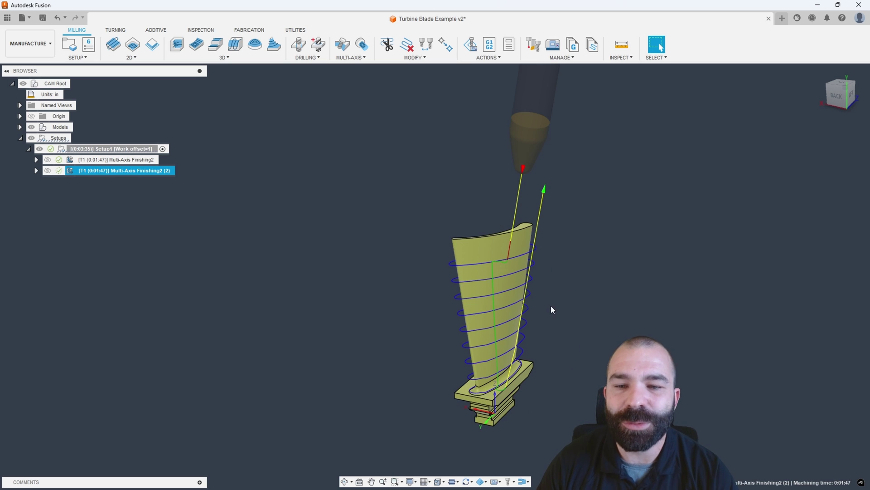
pyautogui.moveTo(550, 305)
pyautogui.keyDown('shift'); pyautogui.mouseDown(button='middle')
pyautogui.moveTo(562, 308)
pyautogui.moveTo(438, 303)
pyautogui.mouseUp(button='middle'); pyautogui.keyUp('shift')
pyautogui.click(96, 162)
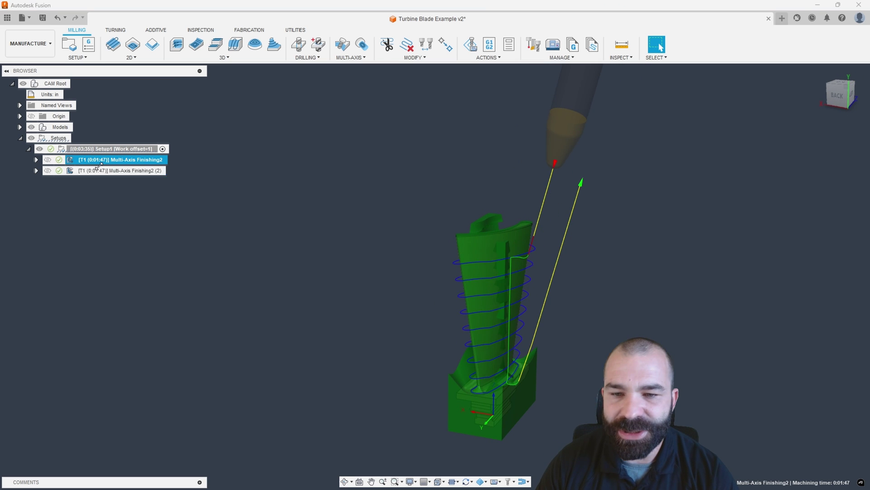
pyautogui.keyDown('ctrl'); pyautogui.click(98, 172); pyautogui.keyUp('ctrl')
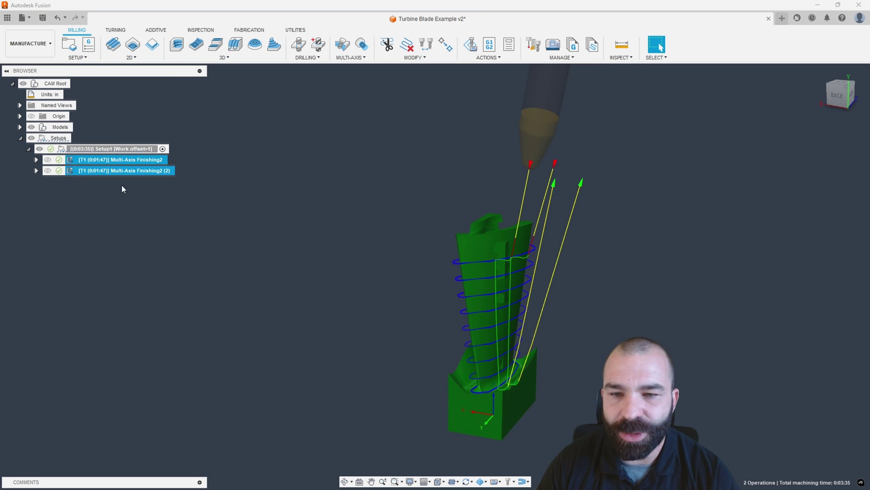
pyautogui.keyDown('shift'); pyautogui.moveTo(218, 213); pyautogui.dragTo(278, 254, button='middle'); pyautogui.keyUp('shift')
pyautogui.scroll(10, 505, 294)
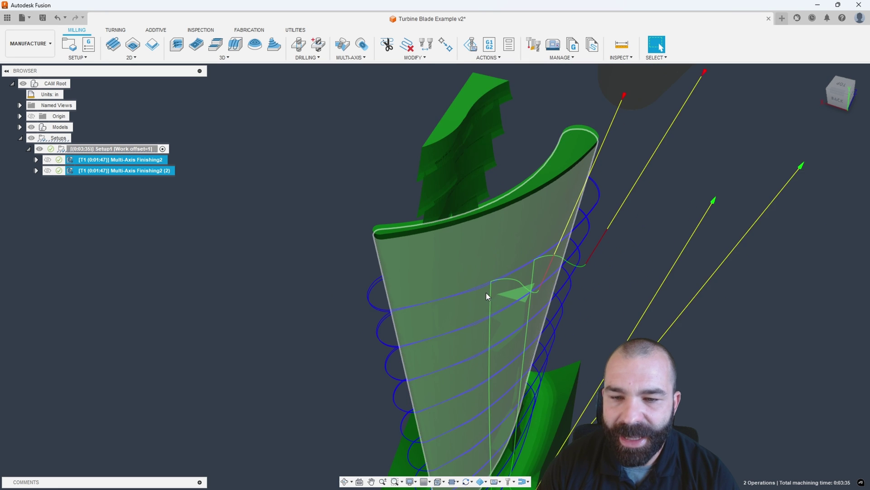
pyautogui.scroll(-10, 489, 279)
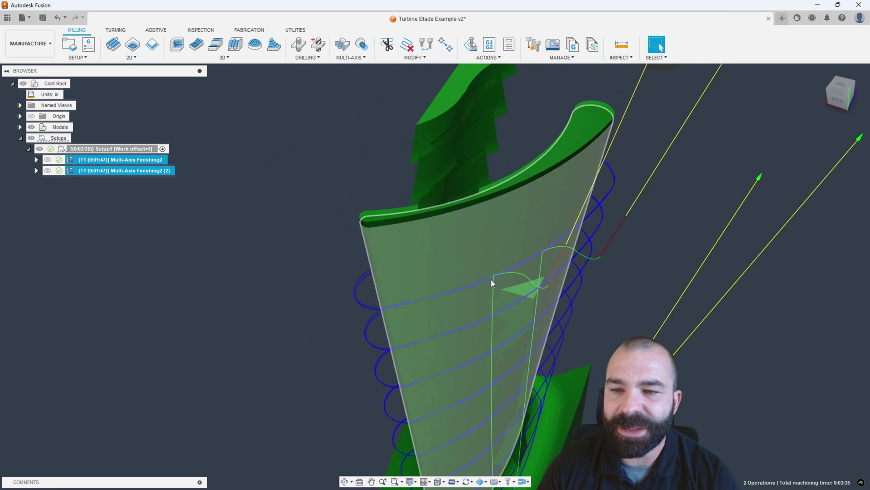
pyautogui.scroll(-5, 510, 246)
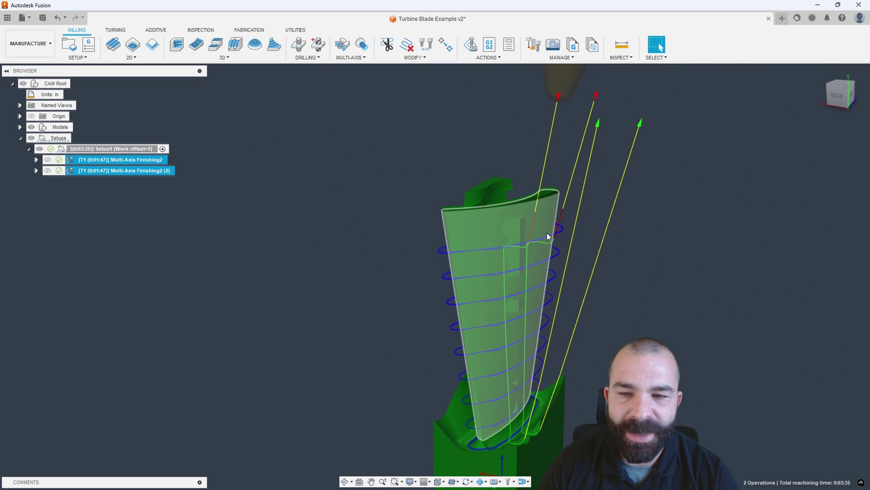
# Step: Display only the Multi-Axis Finishing2 toolpath, inspect it, and start a machine simulation
pyautogui.click(316, 246)
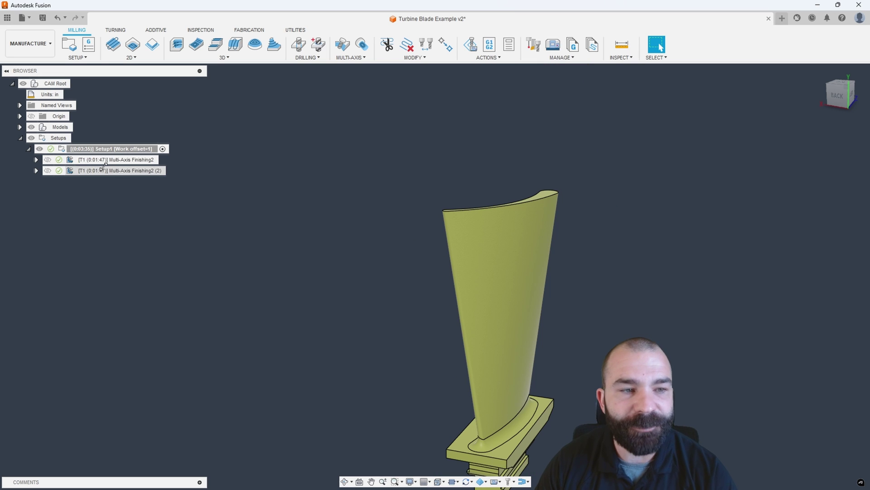
pyautogui.click(86, 161)
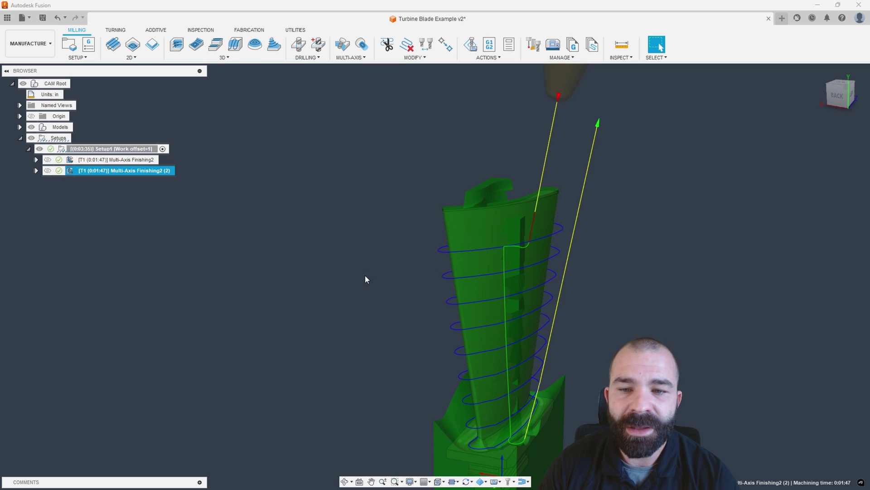
pyautogui.keyDown('shift'); pyautogui.moveTo(365, 276); pyautogui.dragTo(442, 123, button='middle'); pyautogui.keyUp('shift')
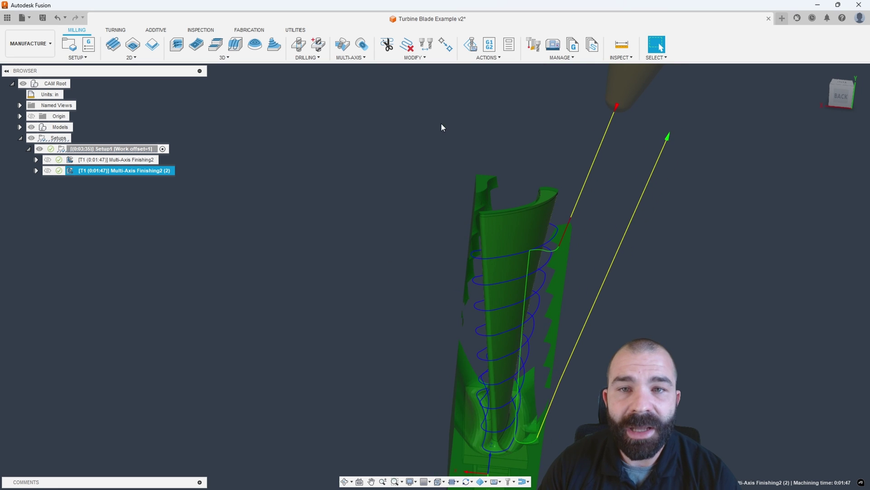
pyautogui.click(472, 58)
pyautogui.click(485, 85)
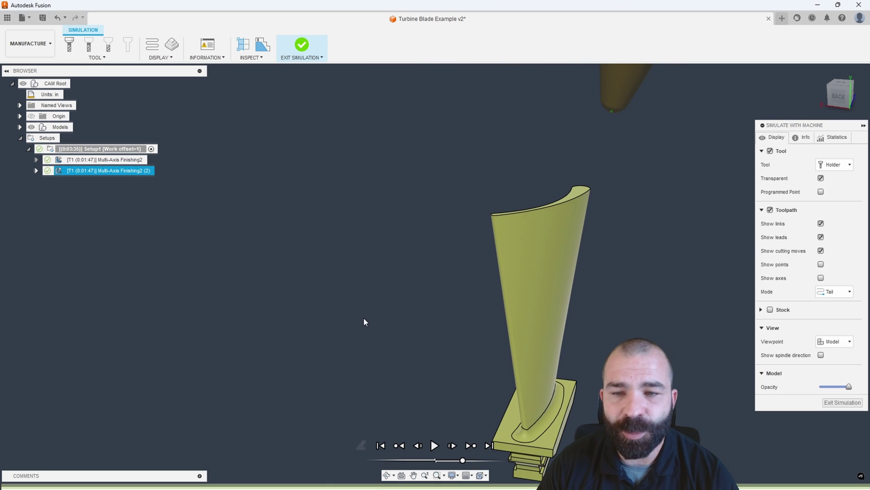
# Step: Play and step through the machine simulation around the blade, then exit the simulation
pyautogui.click(434, 446)
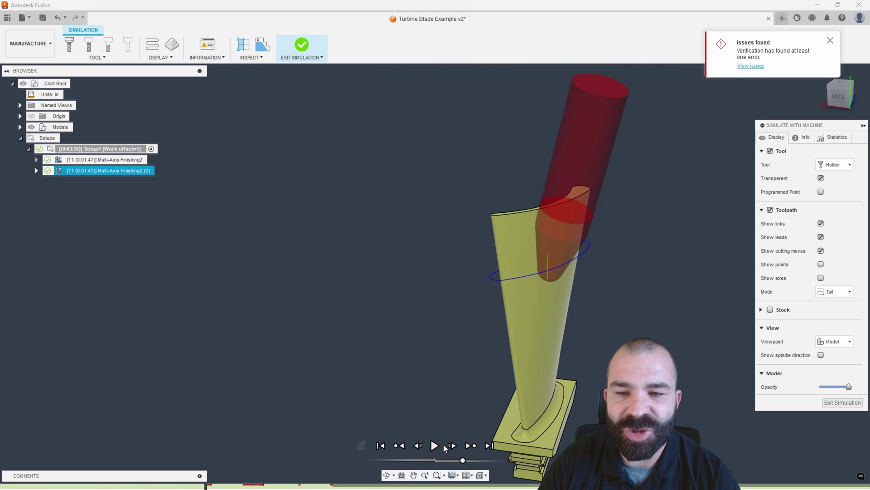
pyautogui.keyDown('shift'); pyautogui.moveTo(447, 402); pyautogui.dragTo(462, 373, button='middle'); pyautogui.keyUp('shift')
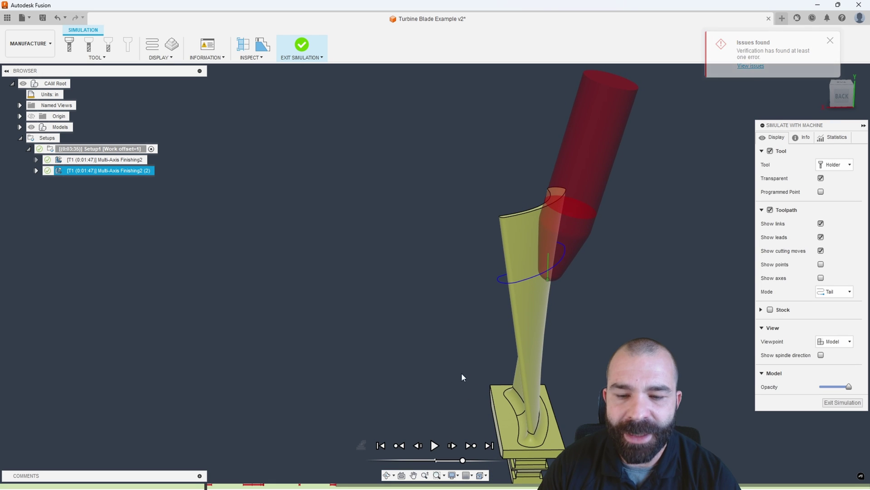
pyautogui.click(441, 447)
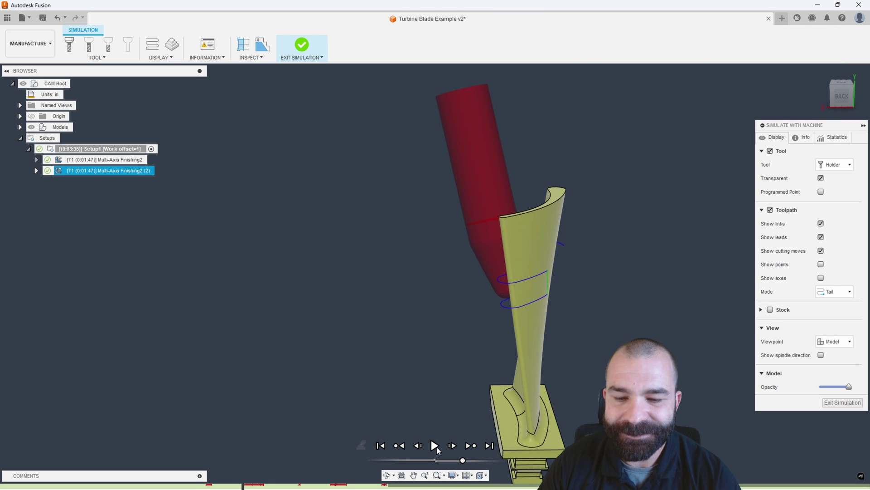
pyautogui.click(435, 446)
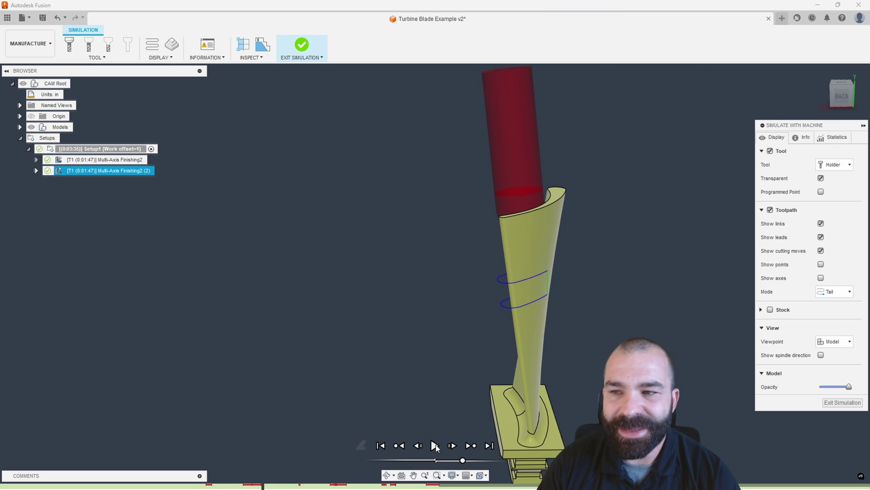
pyautogui.keyDown('shift'); pyautogui.moveTo(527, 360); pyautogui.dragTo(542, 357, button='middle'); pyautogui.keyUp('shift')
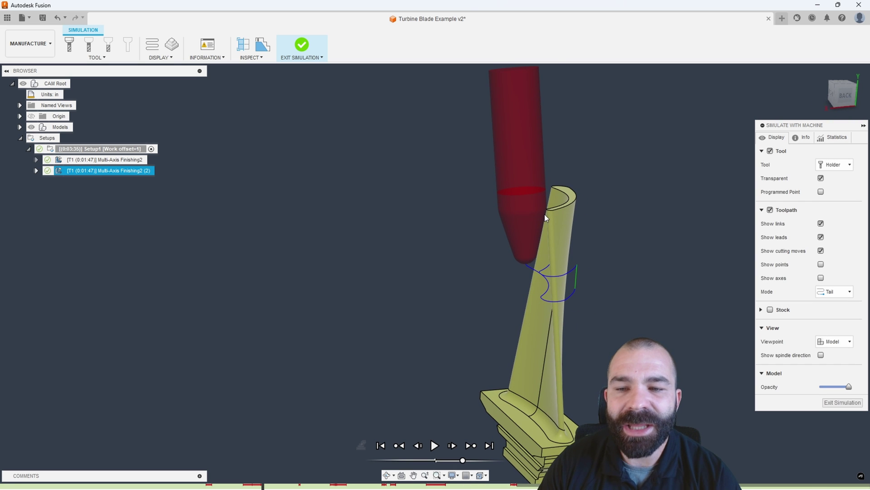
pyautogui.click(838, 402)
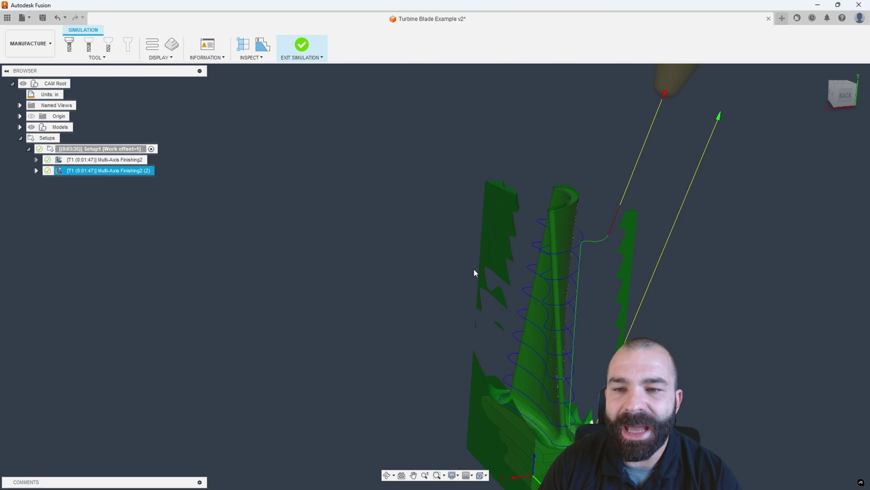
pyautogui.press('Escape')
# Step: Show the Multi-Axis Finishing2 toolpath from an angled front view of the blade
pyautogui.click(358, 233)
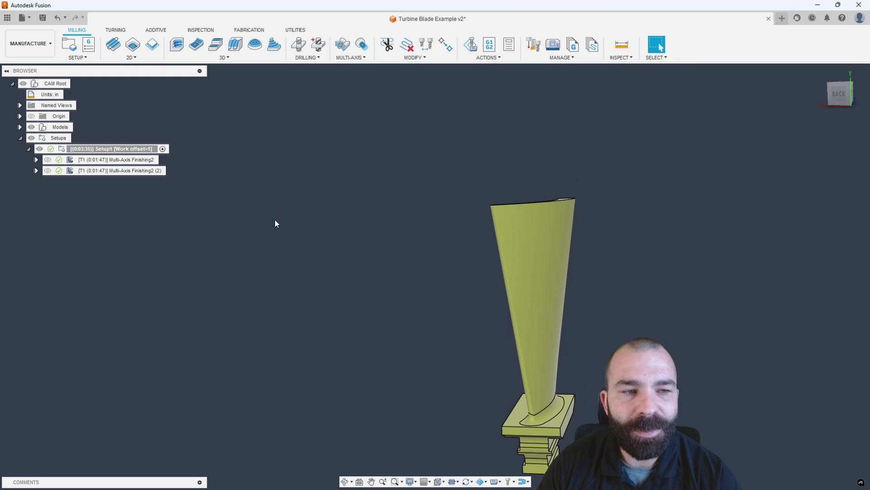
pyautogui.click(120, 159)
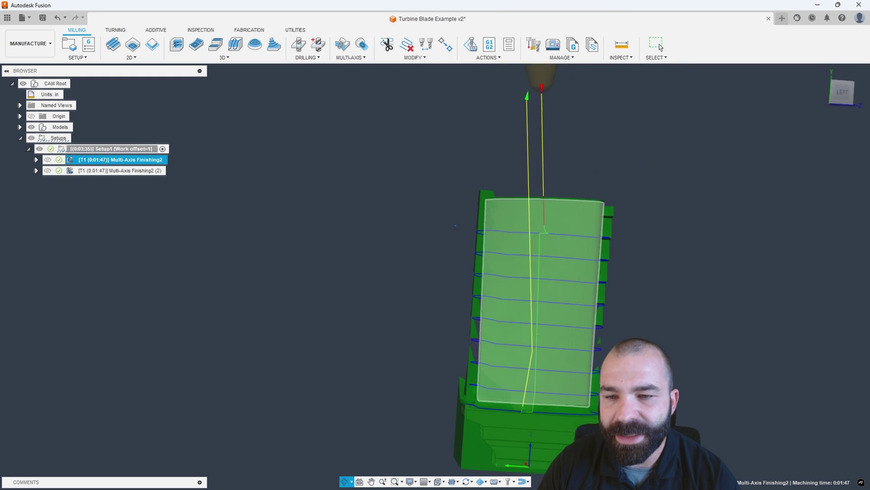
pyautogui.keyDown('shift'); pyautogui.moveTo(660, 47); pyautogui.dragTo(537, 311, button='middle'); pyautogui.keyUp('shift')
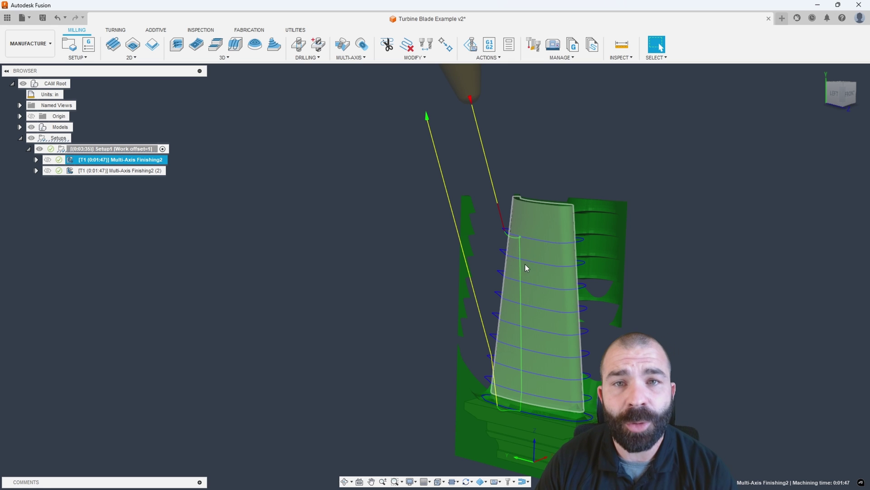
pyautogui.keyDown('shift'); pyautogui.moveTo(526, 267); pyautogui.dragTo(504, 286, button='middle'); pyautogui.keyUp('shift')
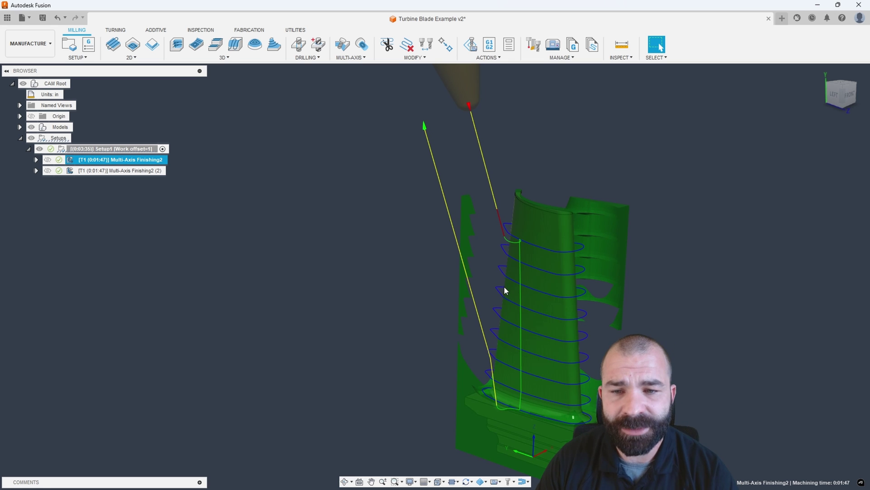
# Step: Copy and paste Multi-Axis Finishing2 (2), then open the new (3) copy for editing
pyautogui.click(428, 294)
pyautogui.click(119, 170)
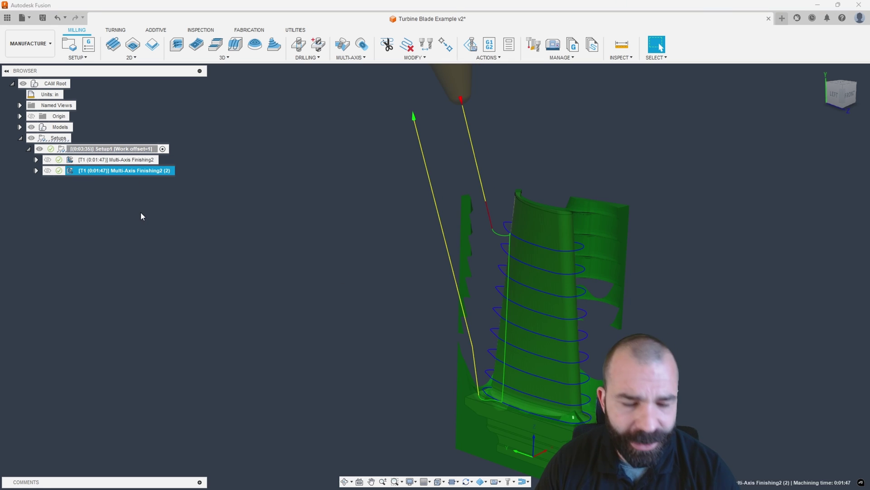
pyautogui.hotkey('ctrl', 'c')
pyautogui.hotkey('ctrl', 'v')
pyautogui.doubleClick(91, 181)
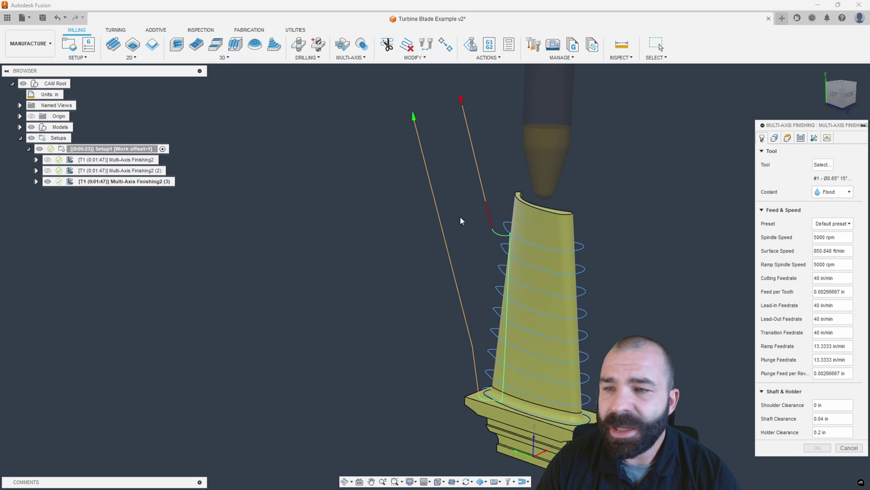
# Step: Create a new tool in the library with Circle segment oval as its cutter type
pyautogui.click(825, 165)
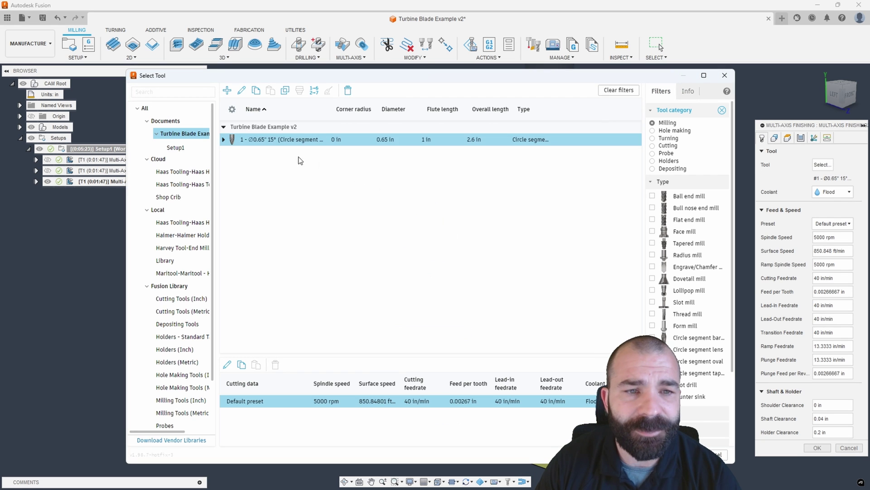
pyautogui.click(226, 91)
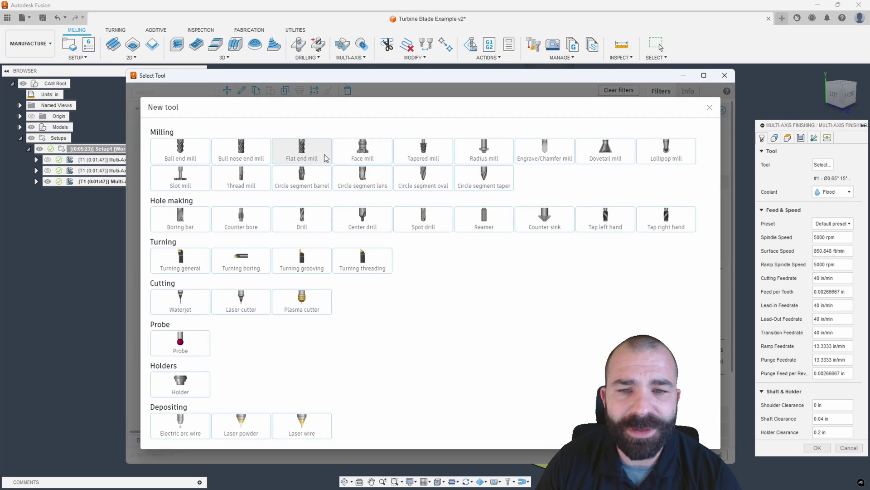
pyautogui.click(429, 176)
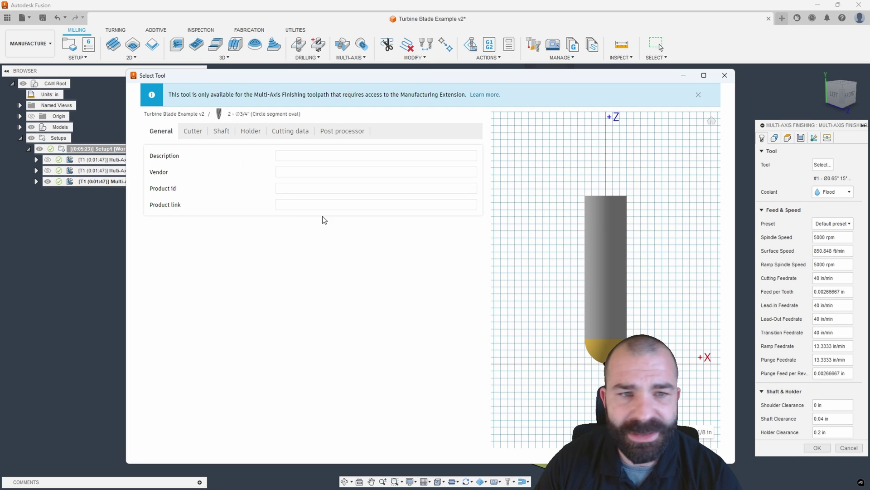
pyautogui.click(193, 131)
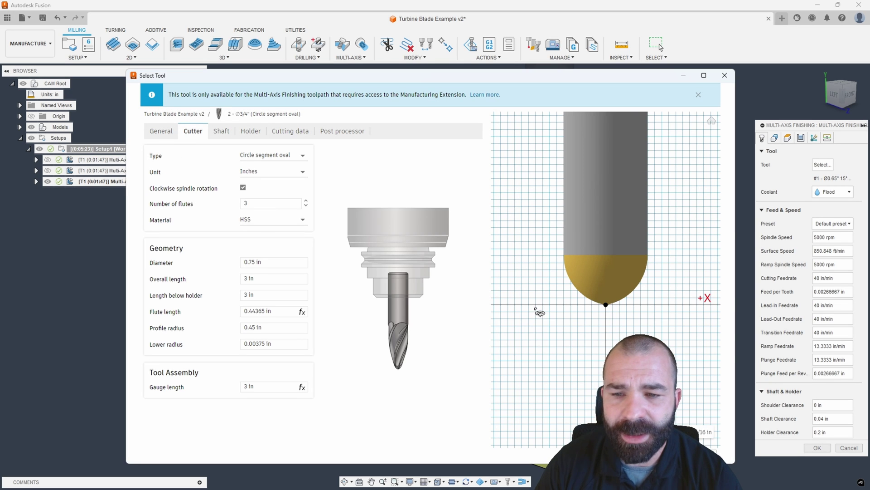
pyautogui.click(286, 158)
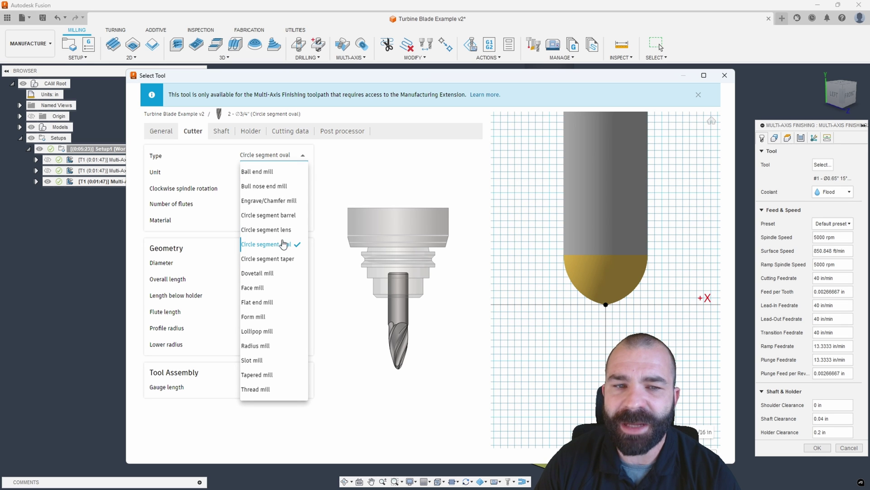
pyautogui.click(370, 195)
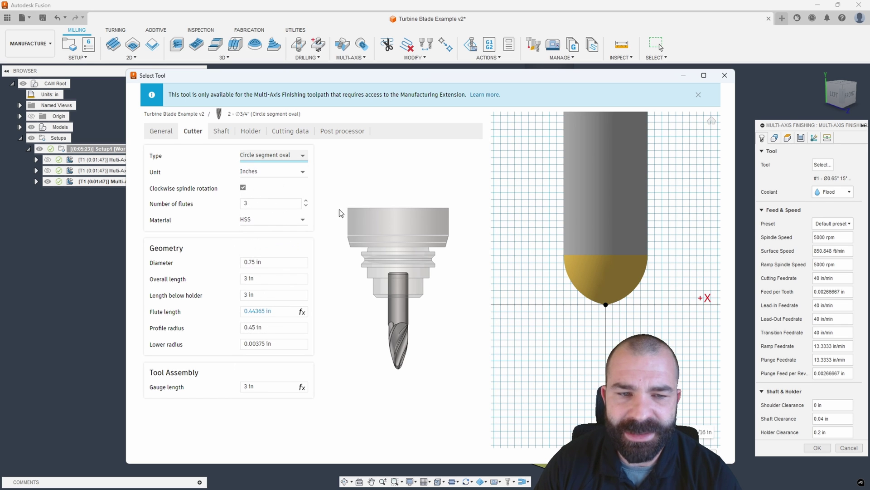
# Step: Enter the cutter's profile radius and a 0.1 lower radius, then assign the Ø3/4" oval cutter
pyautogui.click(276, 327)
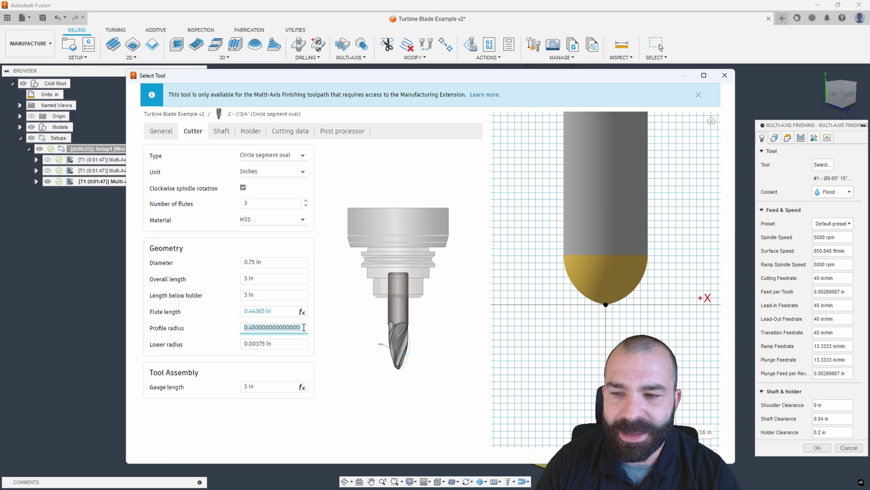
pyautogui.write('1')
pyautogui.press('Return')
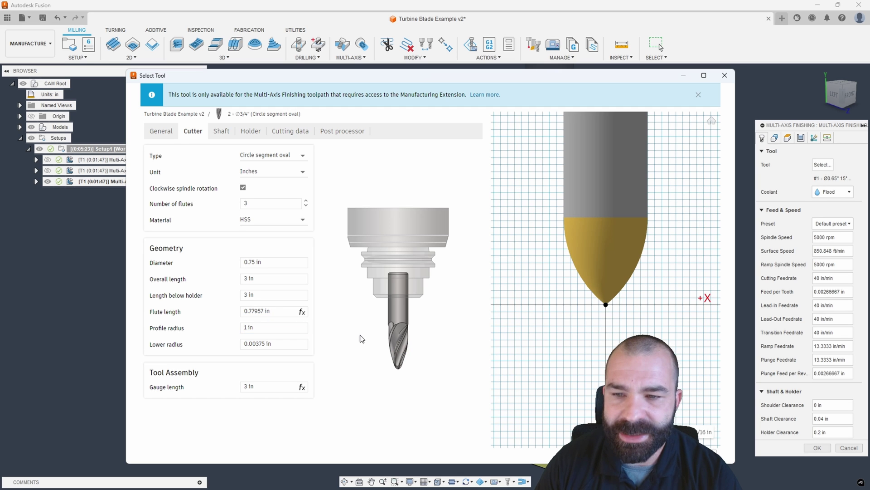
pyautogui.write('2')
pyautogui.press('Return')
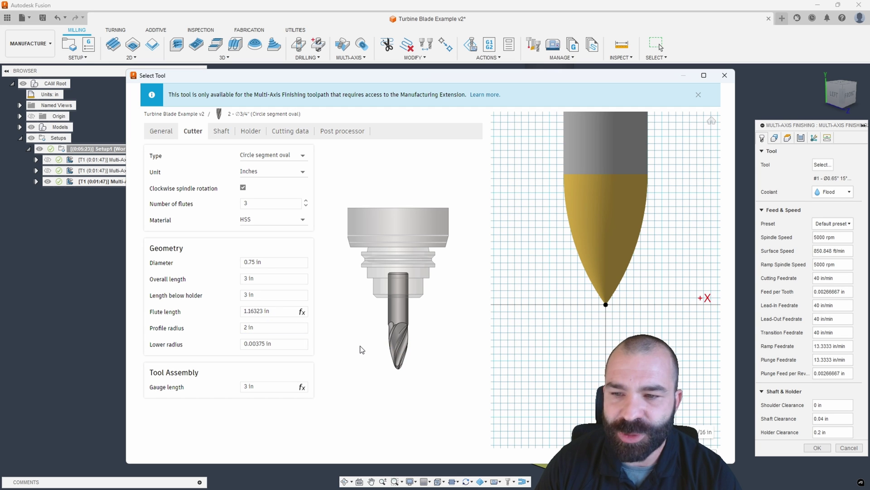
pyautogui.click(287, 345)
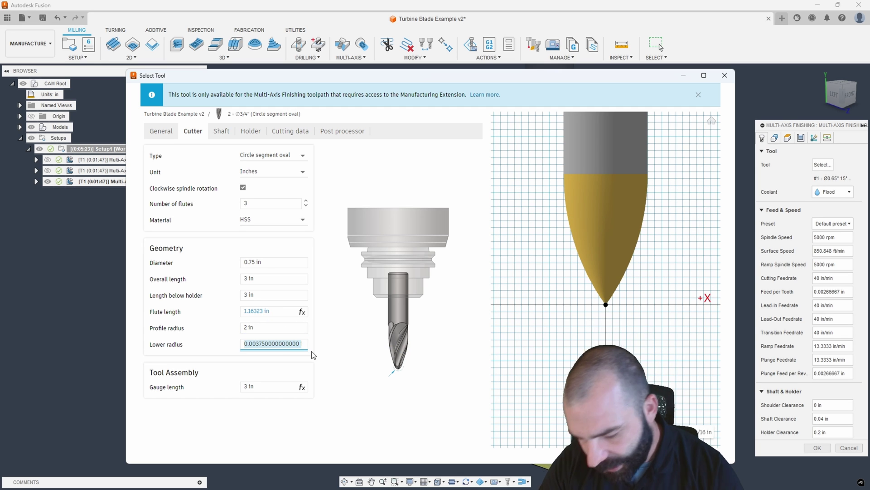
pyautogui.write('.1')
pyautogui.press('Return')
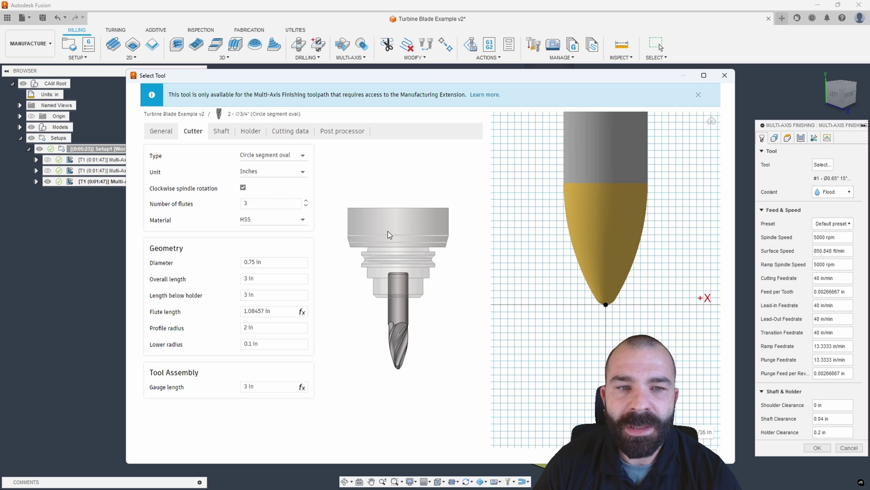
pyautogui.press('Escape')
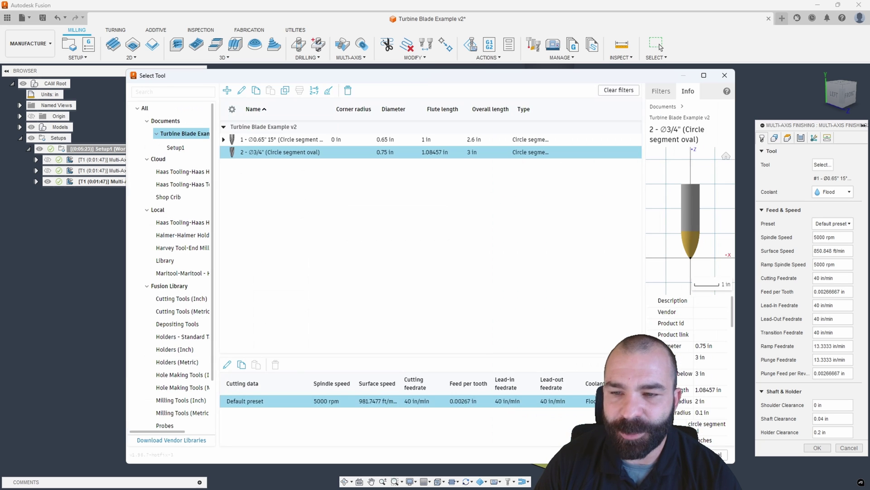
pyautogui.click(682, 455)
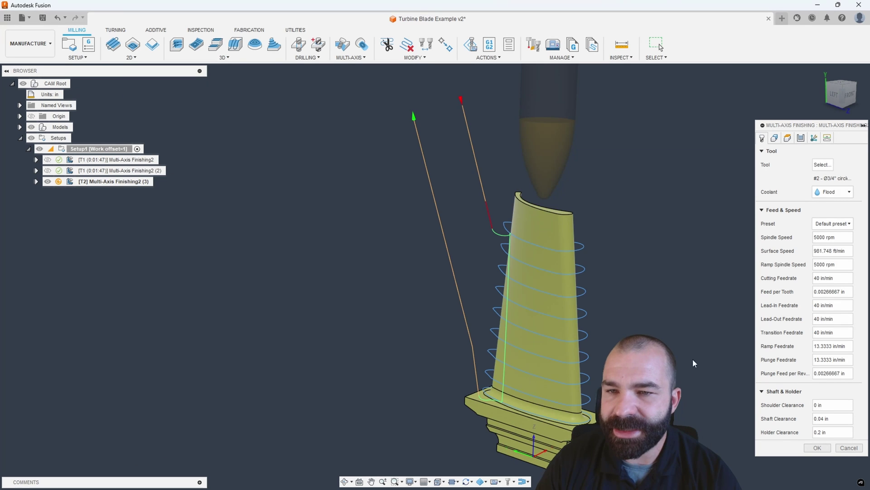
# Step: Generate the Multi-Axis Finishing2 (3) toolpath with the oval cutter
pyautogui.press('Return')
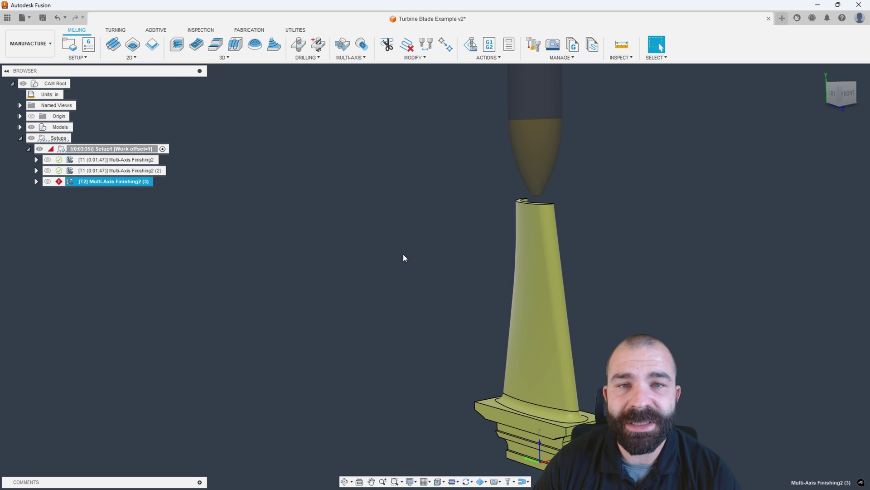
pyautogui.moveTo(59, 182)
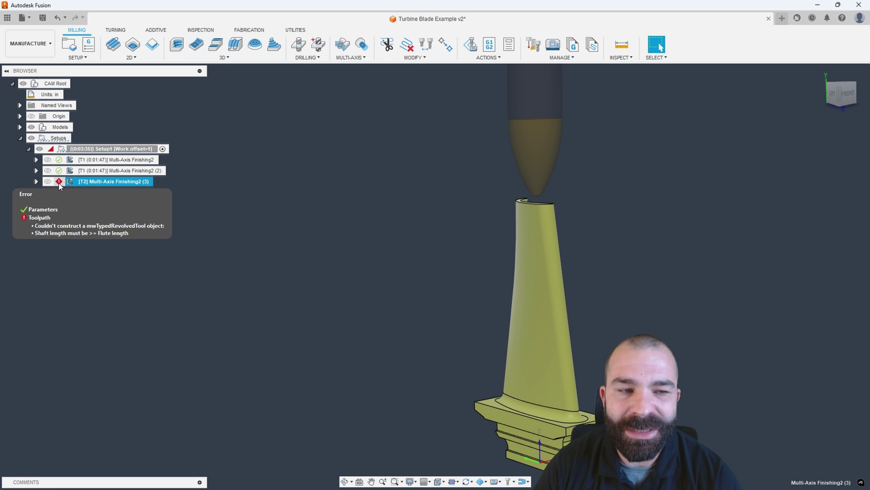
pyautogui.click(282, 224)
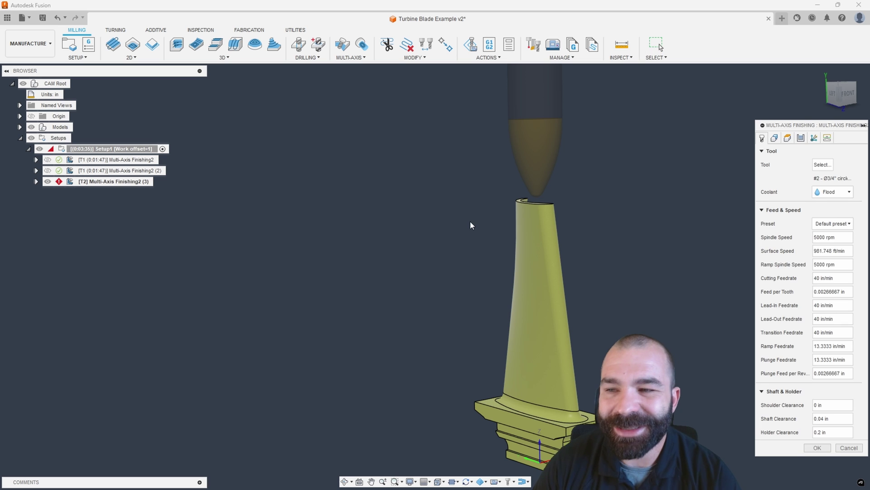
# Step: Change the oval cutter's flute length to 2 in and regenerate the toolpath with it
pyautogui.click(822, 165)
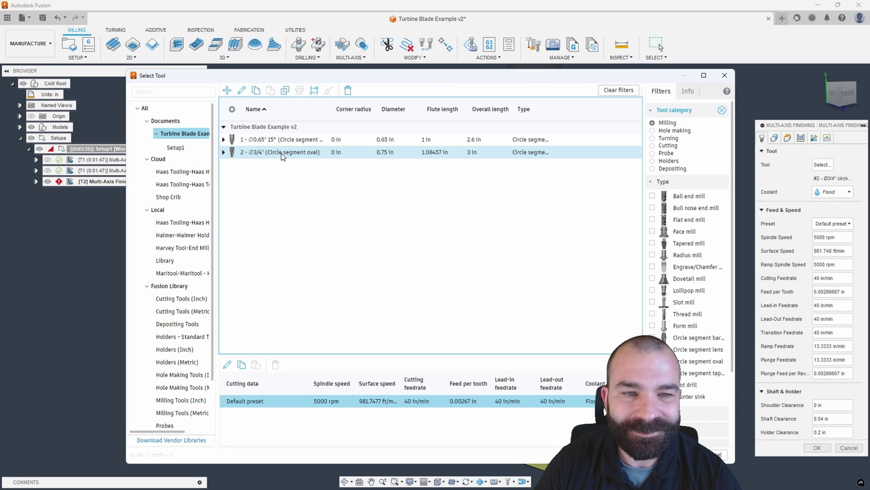
pyautogui.rightClick(281, 153)
pyautogui.click(321, 167)
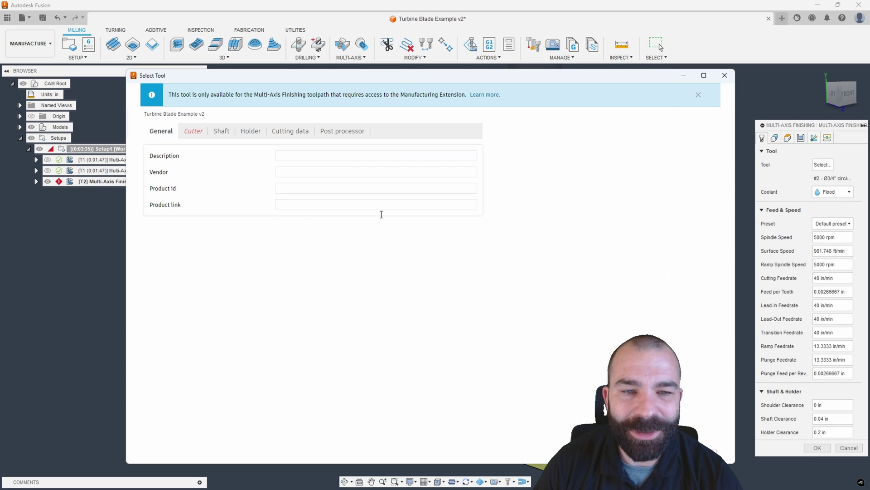
pyautogui.click(195, 133)
pyautogui.click(279, 312)
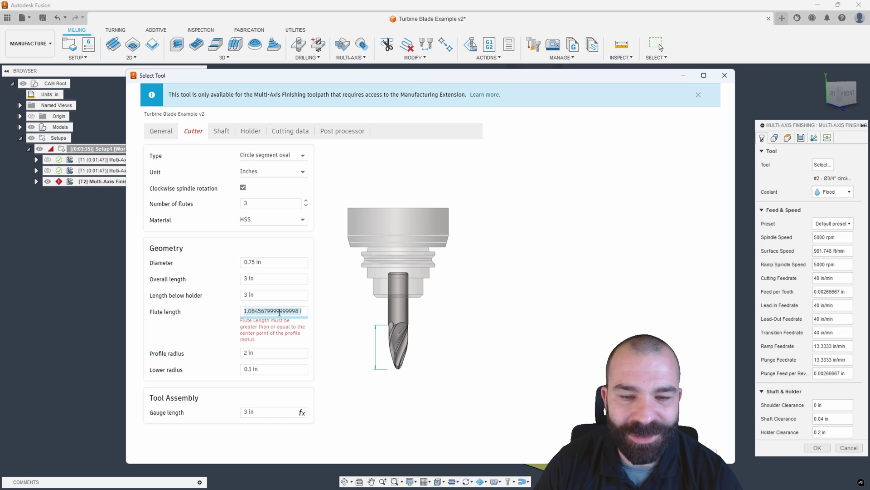
pyautogui.write('2')
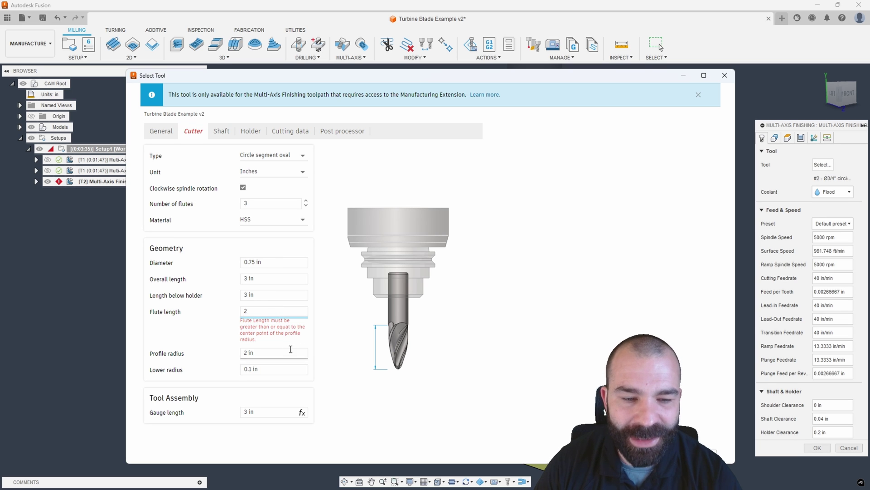
pyautogui.click(291, 349)
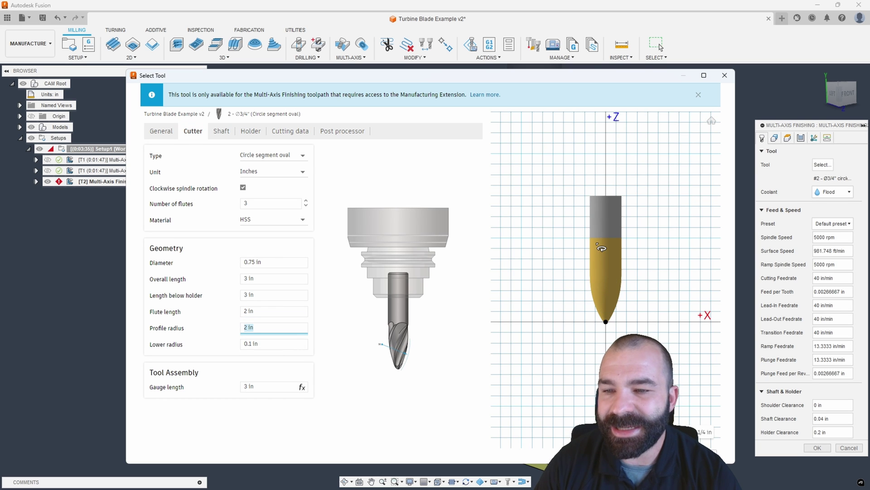
pyautogui.press('Return')
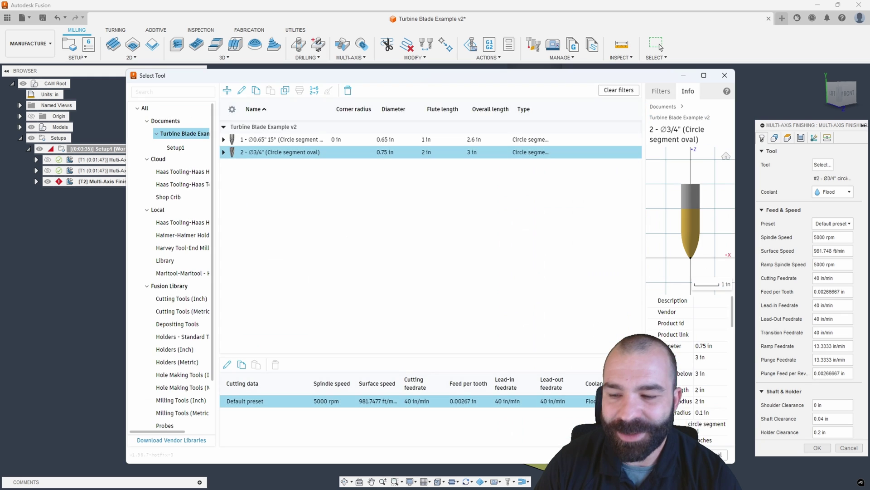
pyautogui.click(714, 455)
pyautogui.click(819, 448)
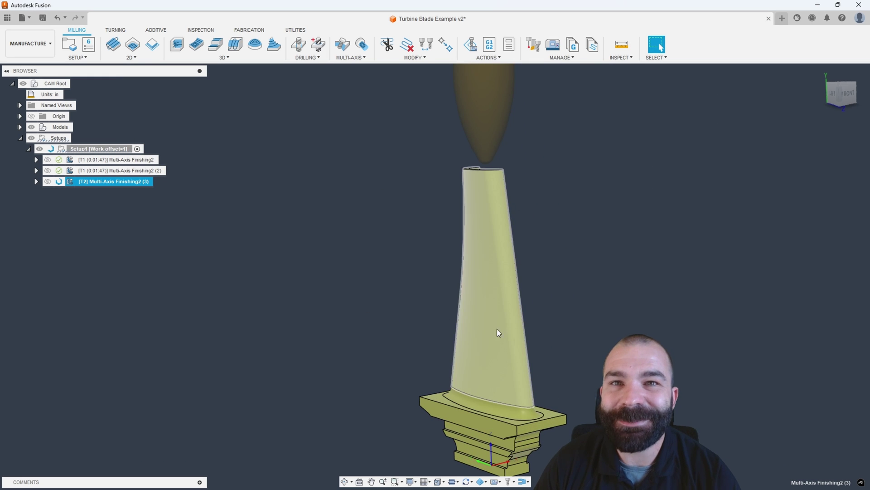
# Step: Orbit the blade to compare the second and third finishing toolpaths side by side
pyautogui.keyDown('shift'); pyautogui.moveTo(497, 330); pyautogui.dragTo(464, 301, button='middle'); pyautogui.keyUp('shift')
pyautogui.press('Escape')
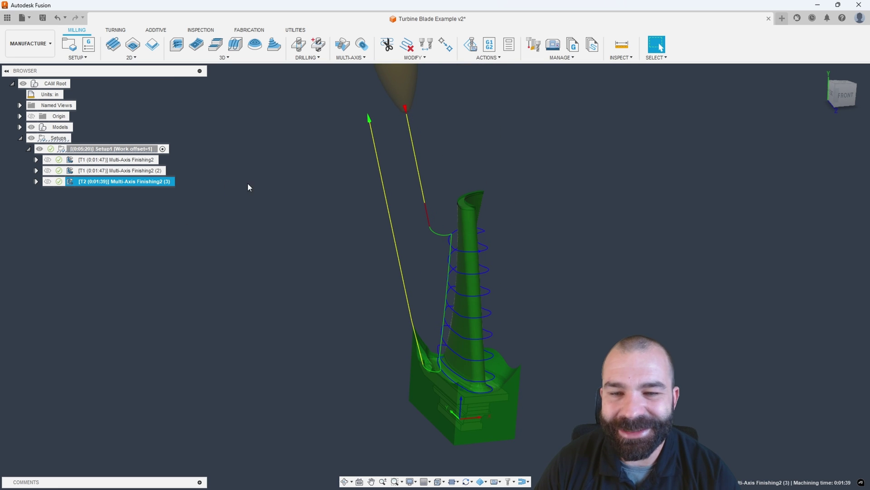
pyautogui.keyDown('ctrl'); pyautogui.click(125, 171); pyautogui.keyUp('ctrl')
pyautogui.keyDown('shift'); pyautogui.moveTo(265, 232); pyautogui.dragTo(297, 221, button='middle'); pyautogui.keyUp('shift')
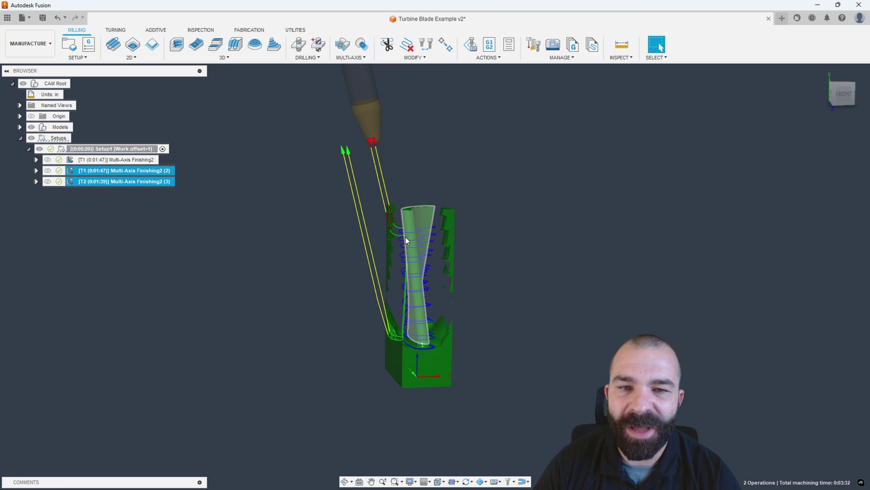
pyautogui.keyDown('shift'); pyautogui.moveTo(405, 237); pyautogui.dragTo(321, 249, button='middle'); pyautogui.keyUp('shift')
# Step: Select Multi-Axis Finishing2 (3) alone and paste it as new operation Multi-Axis Finishing2 (4)
pyautogui.click(321, 249)
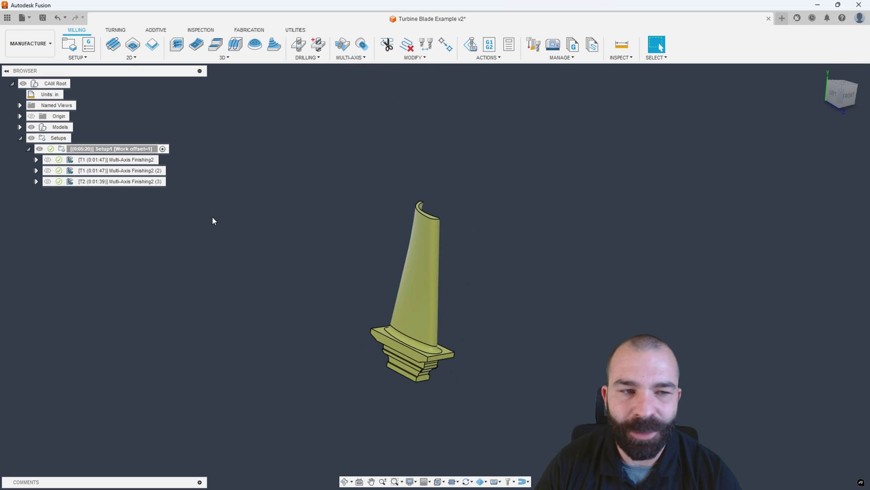
pyautogui.click(122, 181)
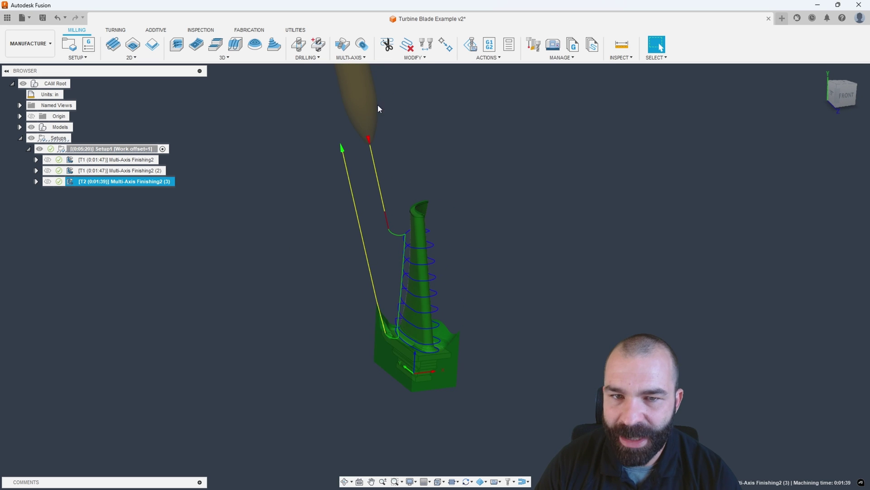
pyautogui.click(373, 135)
pyautogui.click(120, 181)
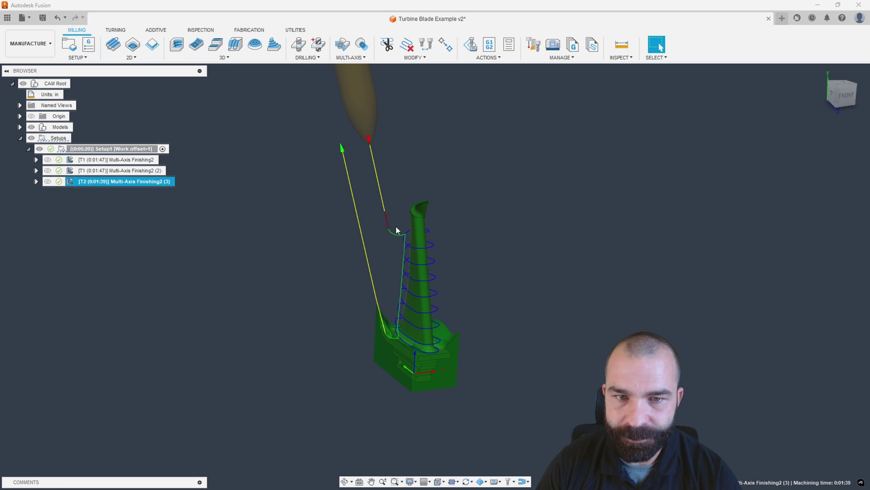
pyautogui.keyDown('shift'); pyautogui.moveTo(397, 231); pyautogui.dragTo(383, 190, button='middle'); pyautogui.keyUp('shift')
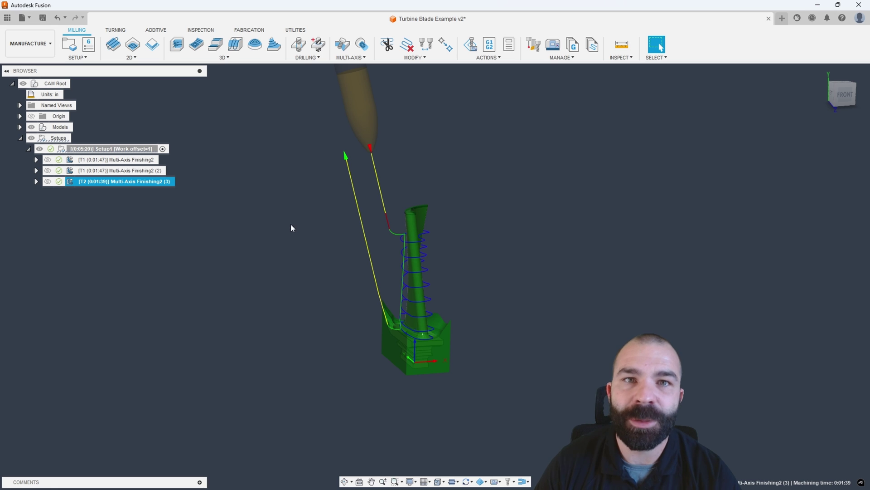
pyautogui.hotkey('ctrl', 'v')
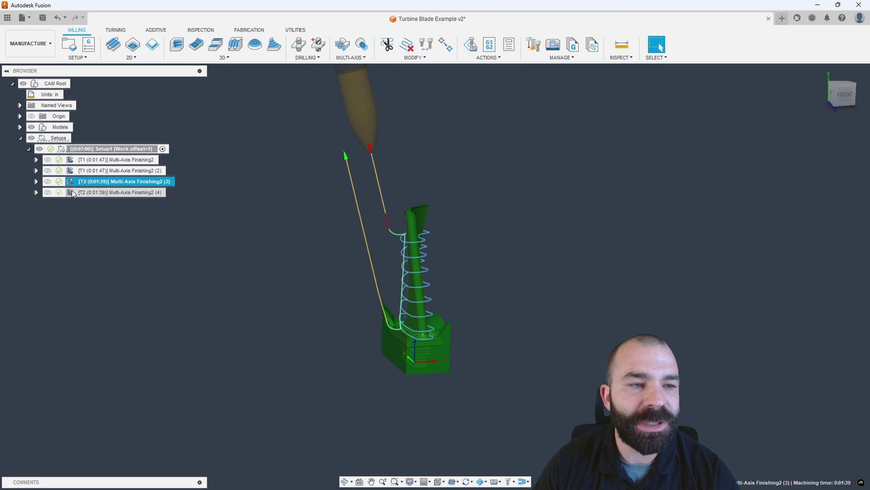
# Step: Give operation (4) Lead and contact point tool axis with heights 30% preferred, 20% minimum, 40% maximum
pyautogui.click(72, 191)
pyautogui.doubleClick(72, 191)
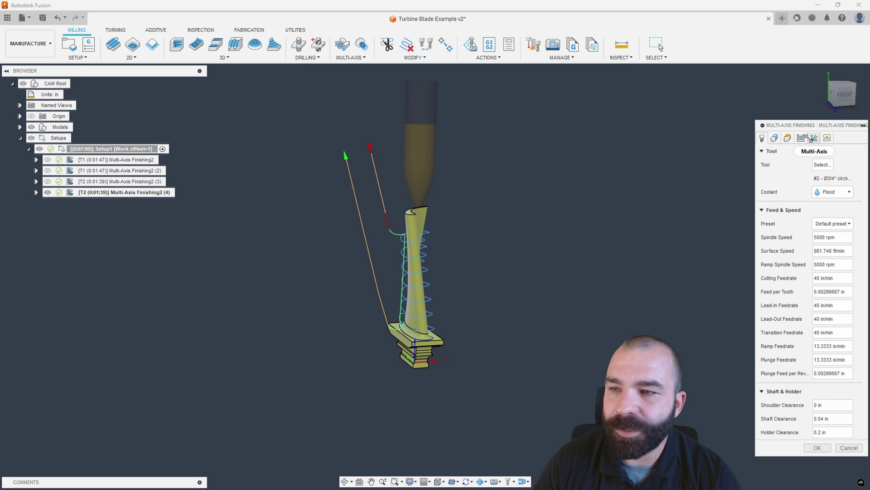
pyautogui.click(814, 139)
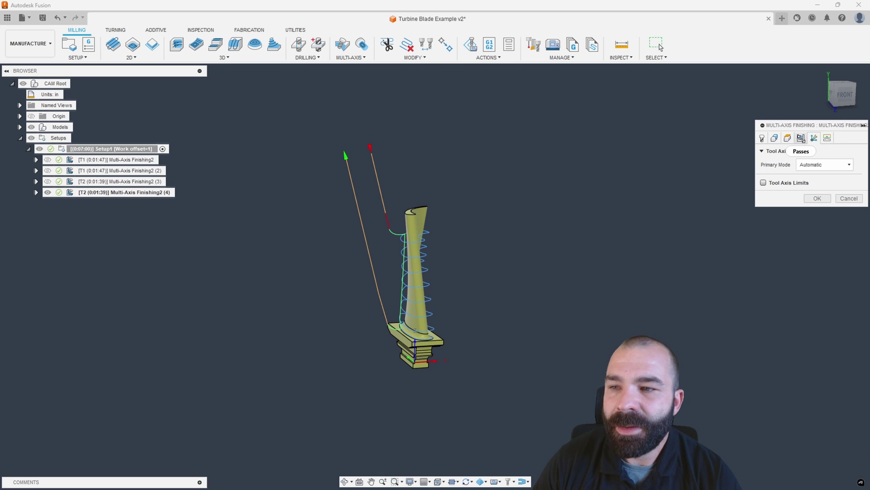
pyautogui.click(811, 163)
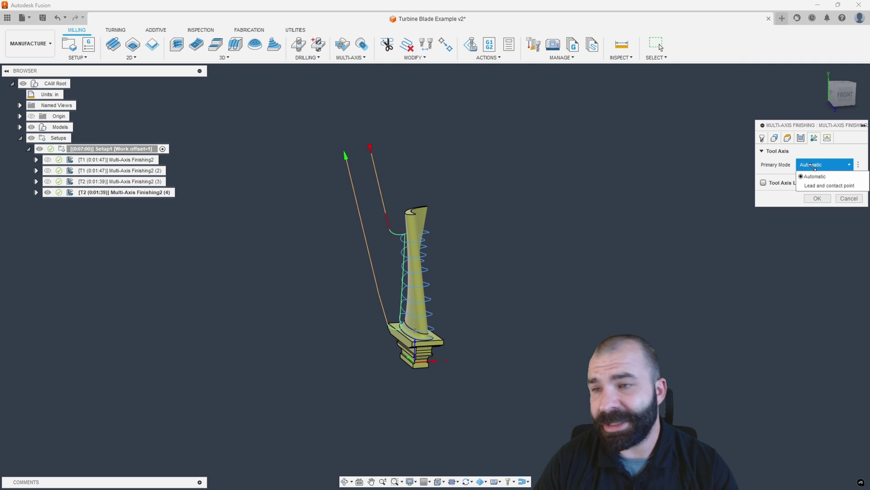
pyautogui.click(818, 186)
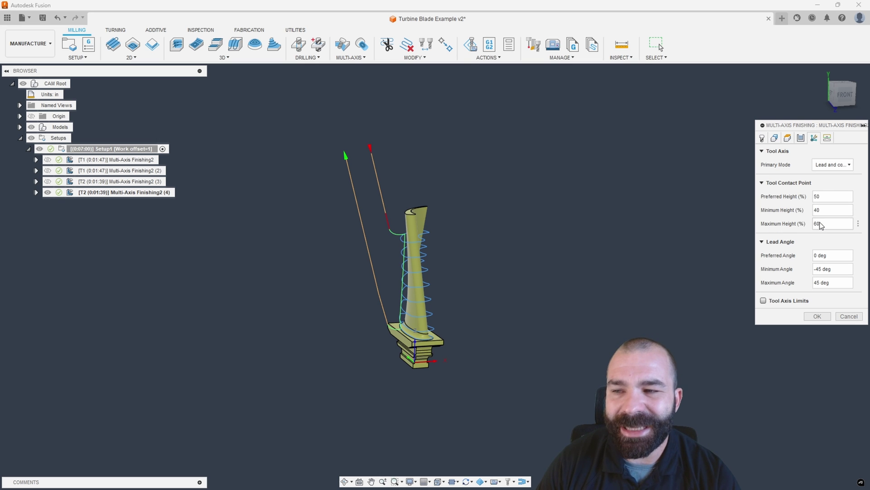
pyautogui.moveTo(821, 230)
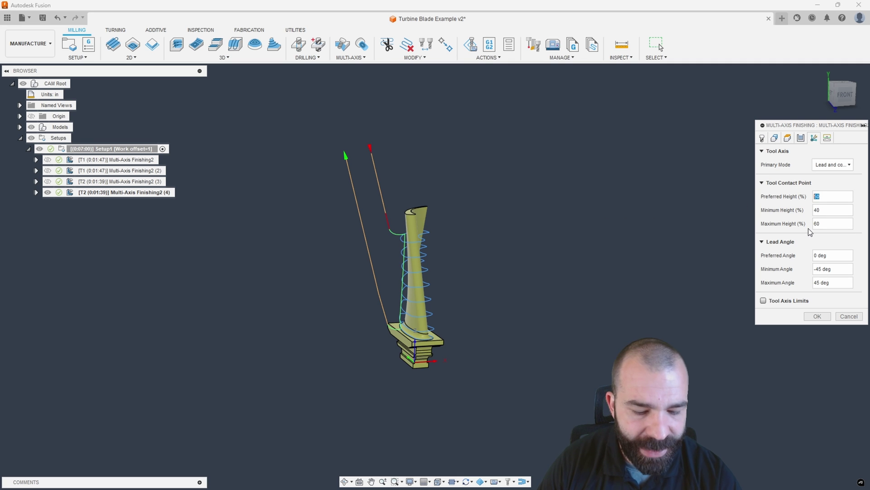
pyautogui.write('30')
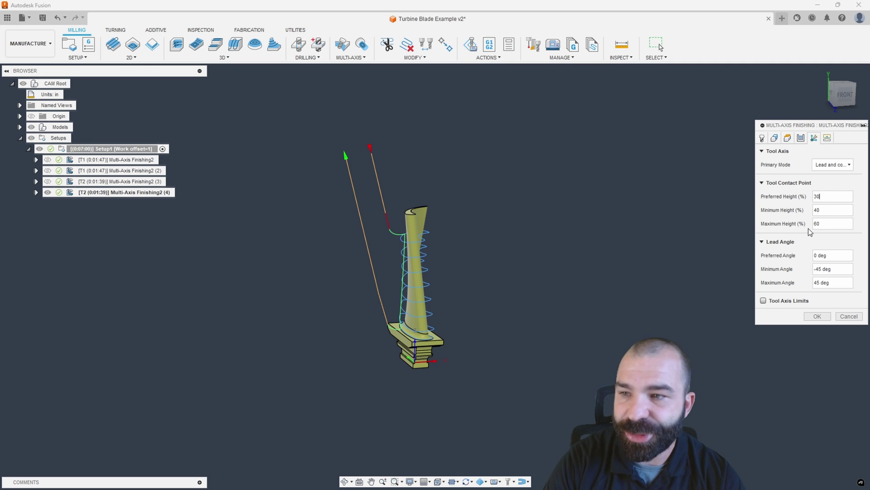
pyautogui.press('Tab')
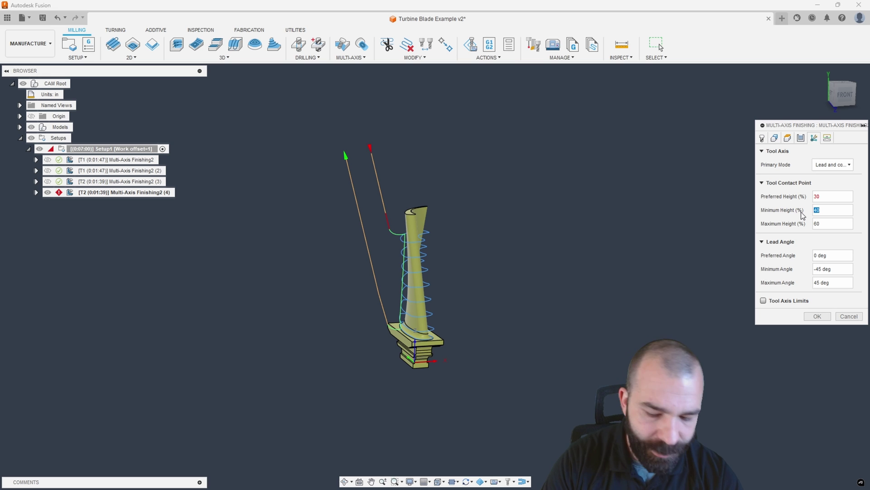
pyautogui.write('20')
pyautogui.press('Tab')
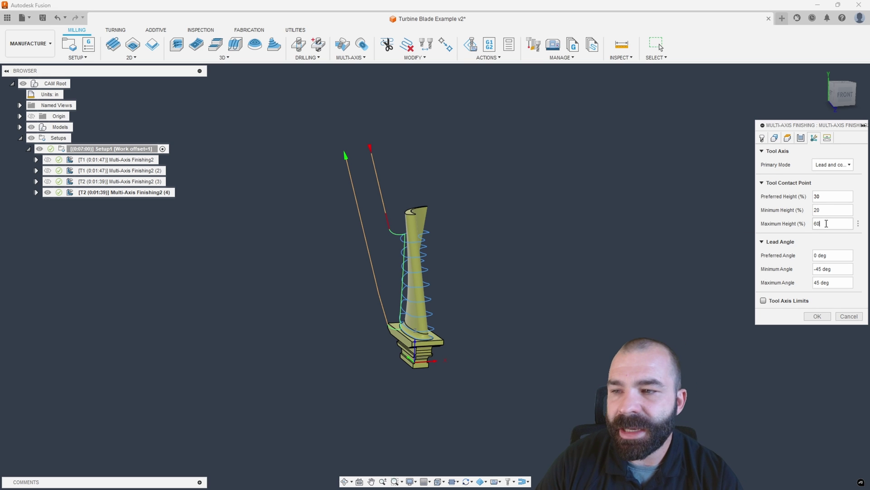
pyautogui.write('40')
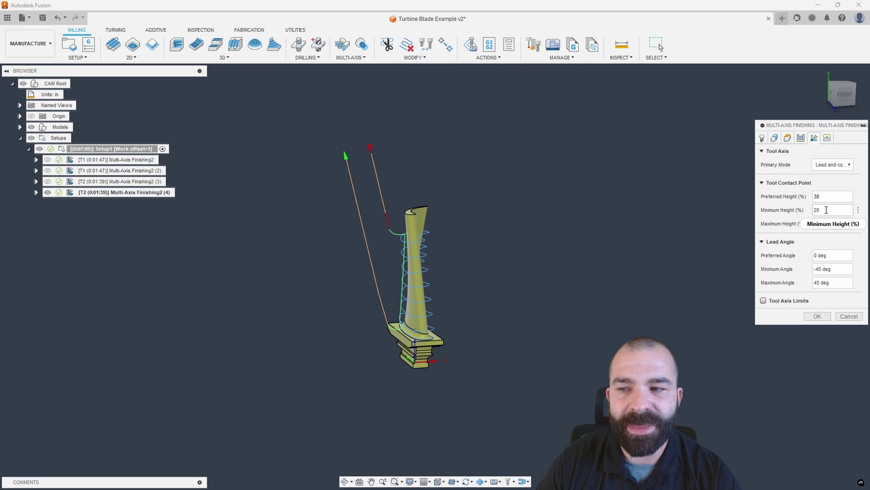
pyautogui.click(818, 316)
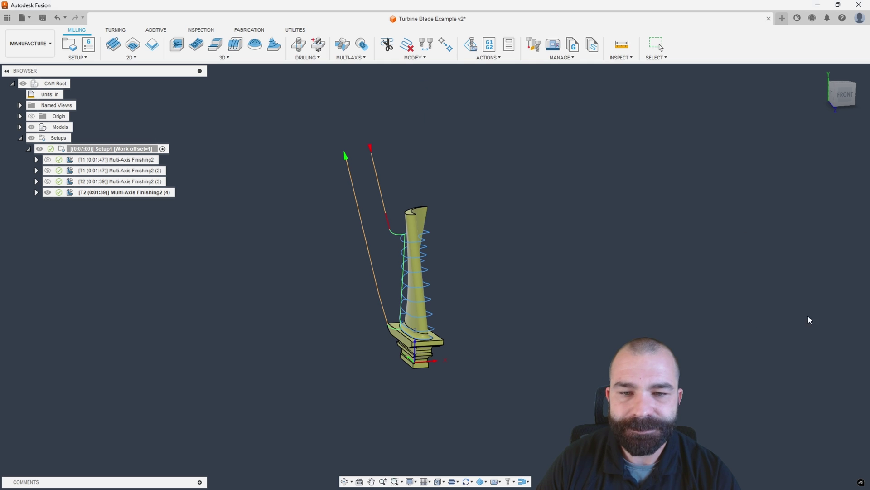
# Step: Show toolpaths (3) and (4) together in the FRONT view
pyautogui.click(660, 46)
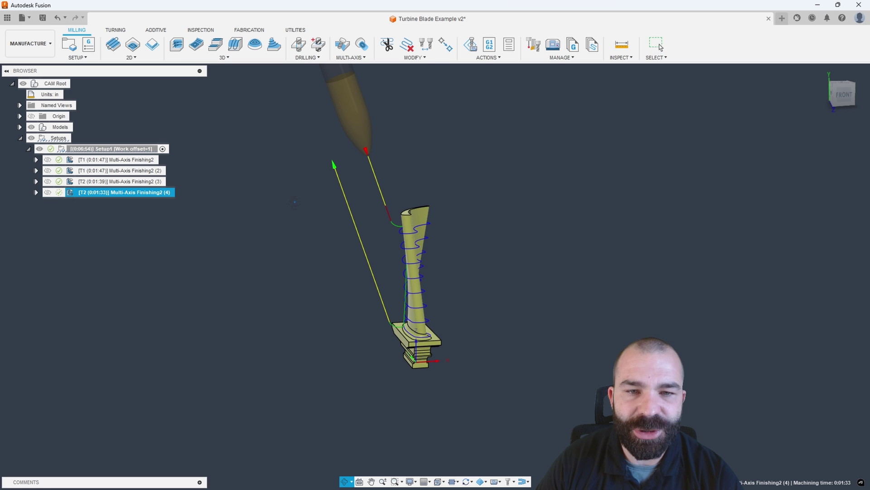
pyautogui.click(114, 182)
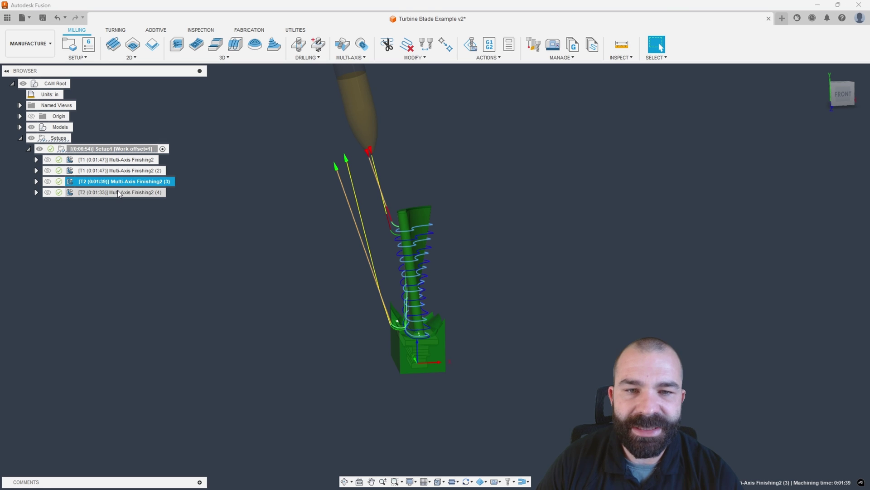
pyautogui.keyDown('ctrl'); pyautogui.click(118, 193); pyautogui.keyUp('ctrl')
pyautogui.click(838, 96)
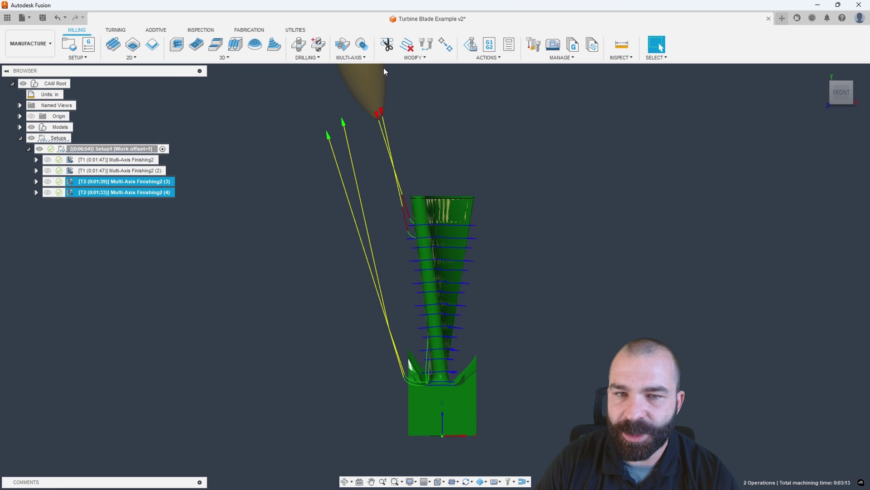
# Step: View toolpath (3) alone, then (4), and duplicate (4) as new operation (5)
pyautogui.click(447, 134)
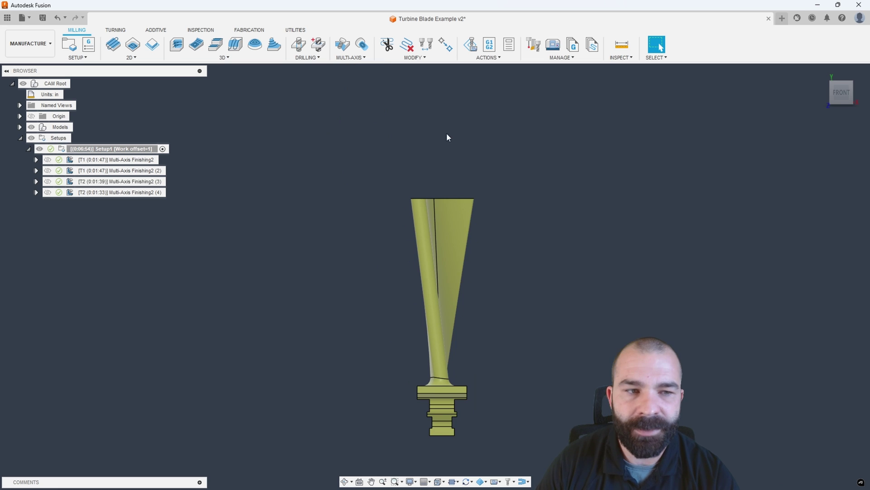
pyautogui.click(102, 182)
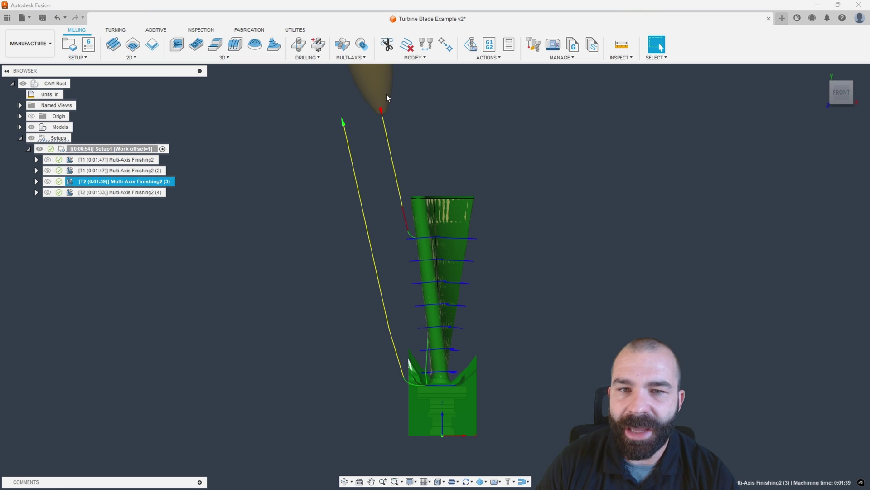
pyautogui.scroll(-3, 408, 177)
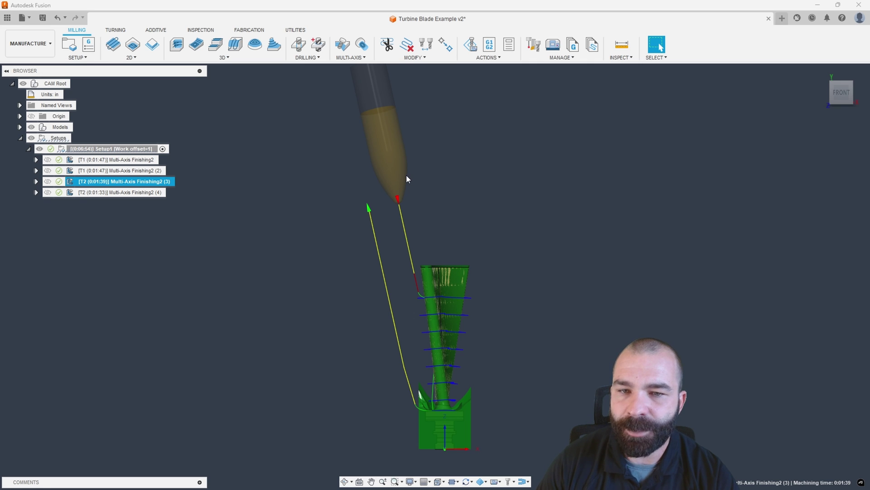
pyautogui.click(75, 190)
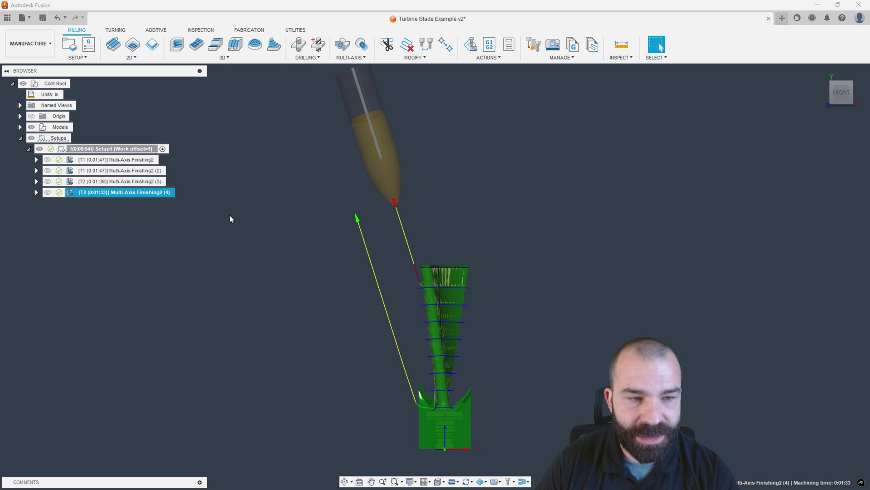
pyautogui.hotkey('ctrl', 'c')
pyautogui.hotkey('ctrl', 'v')
# Step: Change operation (5)'s contact heights to 70% preferred, 60% minimum, 80% maximum and regenerate it
pyautogui.doubleClick(73, 203)
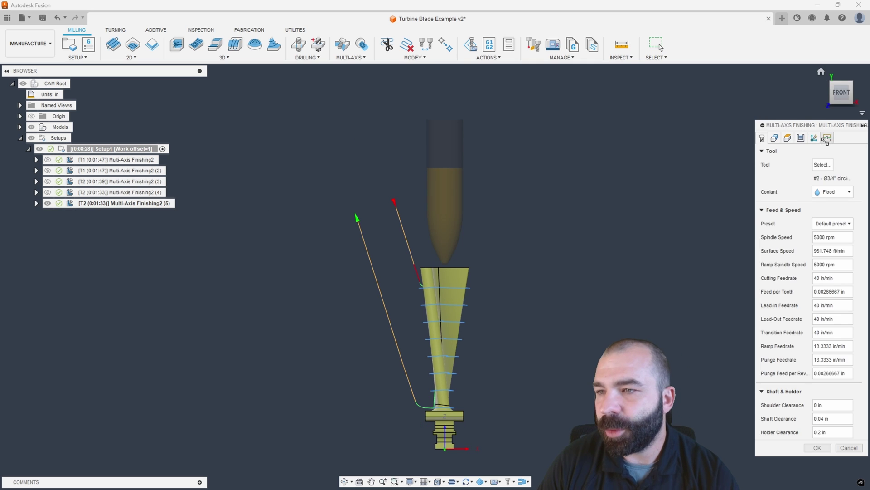
pyautogui.click(826, 138)
pyautogui.click(801, 138)
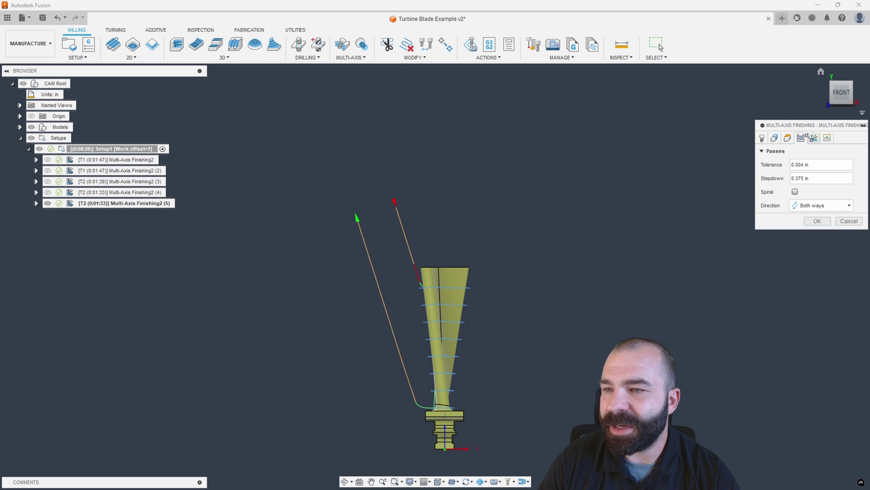
pyautogui.click(814, 137)
pyautogui.doubleClick(817, 196)
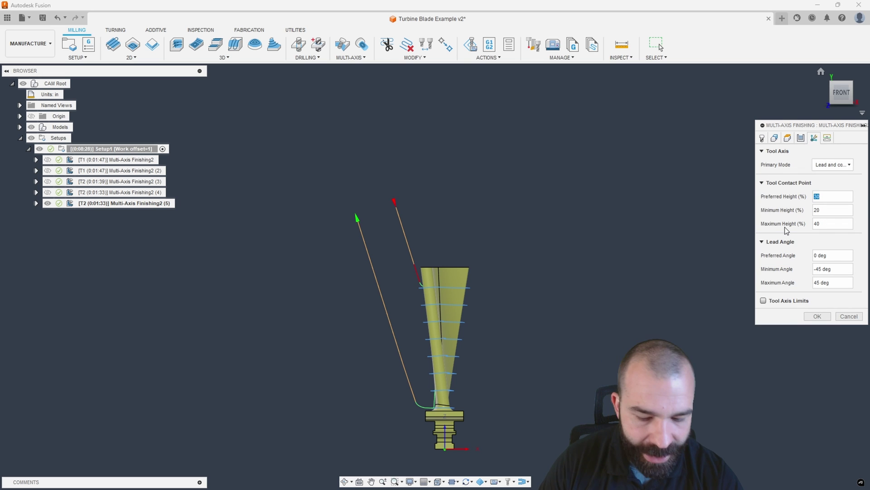
pyautogui.write('70')
pyautogui.press('Tab')
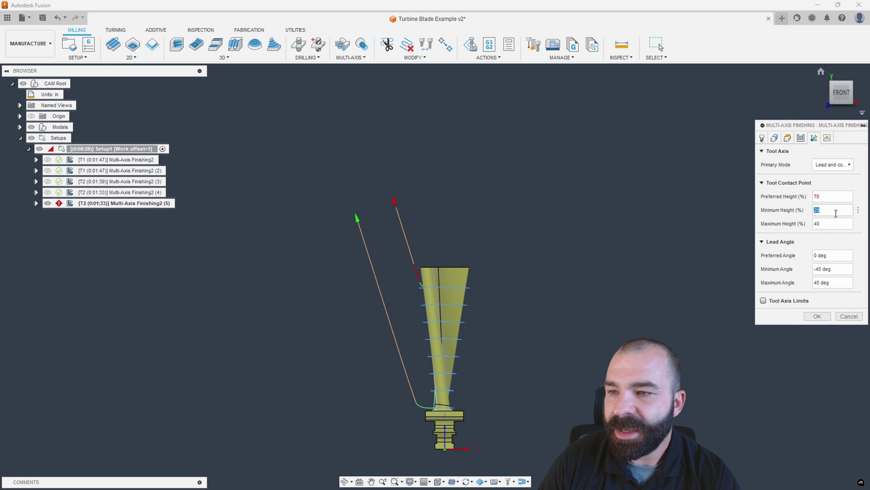
pyautogui.write('60')
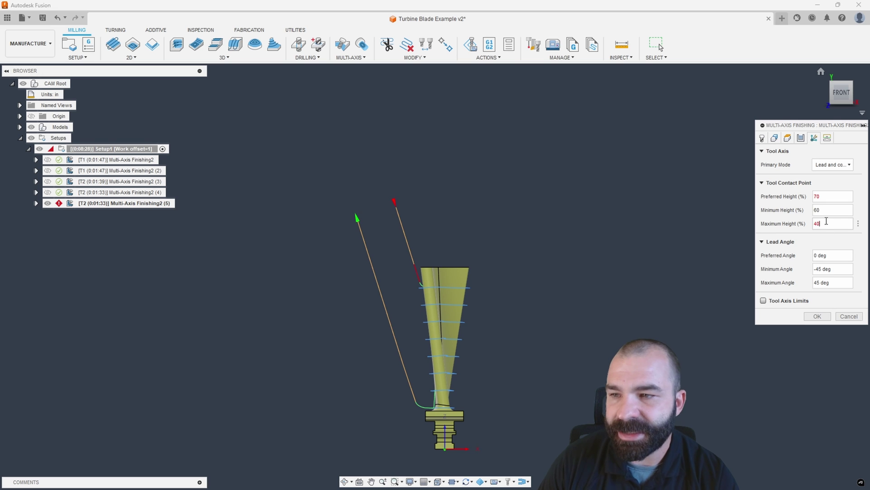
pyautogui.doubleClick(826, 223)
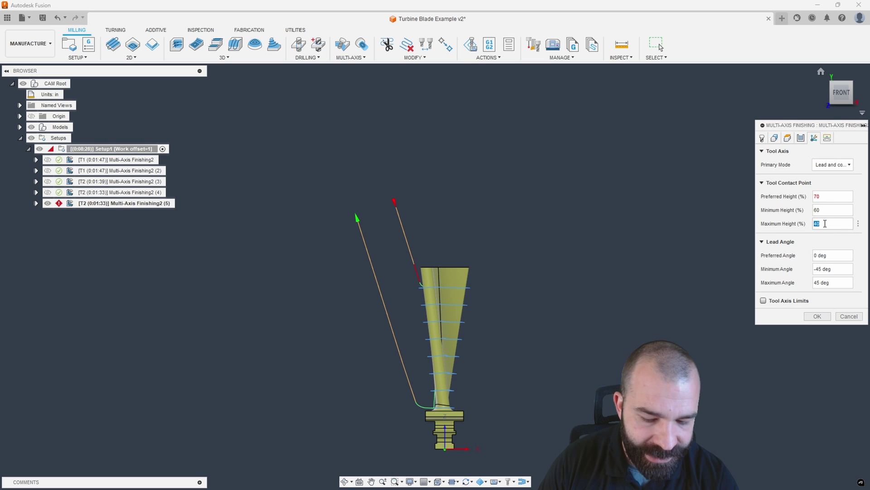
pyautogui.write('80')
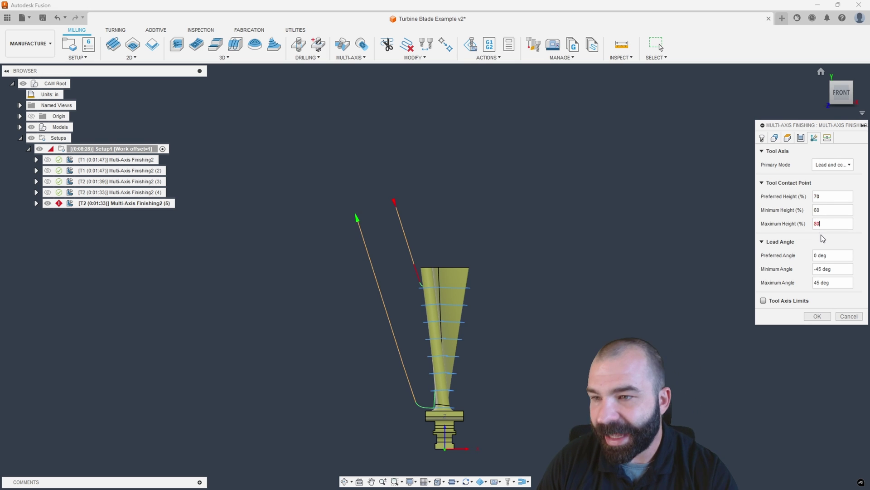
pyautogui.press('Return')
pyautogui.click(816, 316)
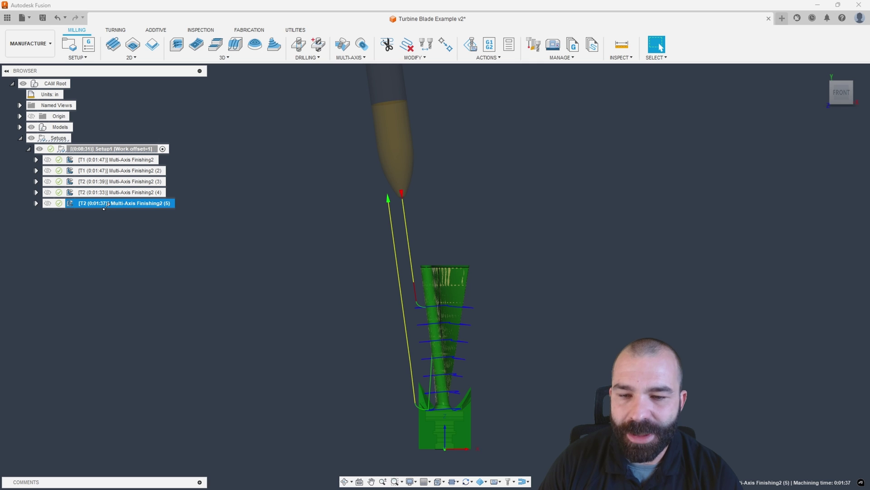
# Step: Show toolpaths (4), (3), (4) and (5) in turn and orbit around the blade to compare them
pyautogui.click(107, 192)
pyautogui.click(109, 182)
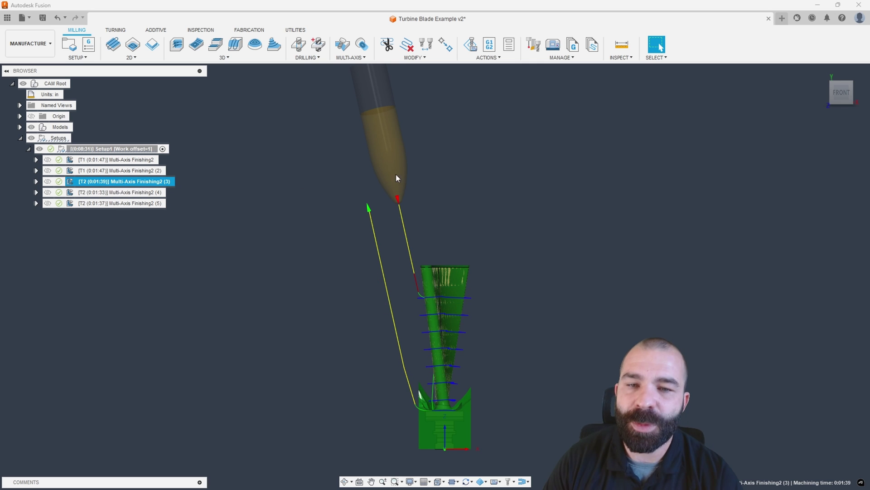
pyautogui.click(144, 193)
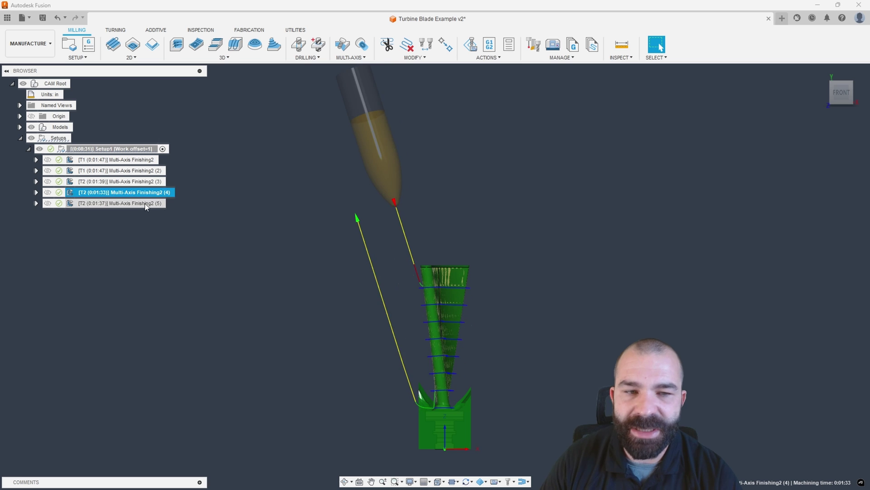
pyautogui.click(148, 203)
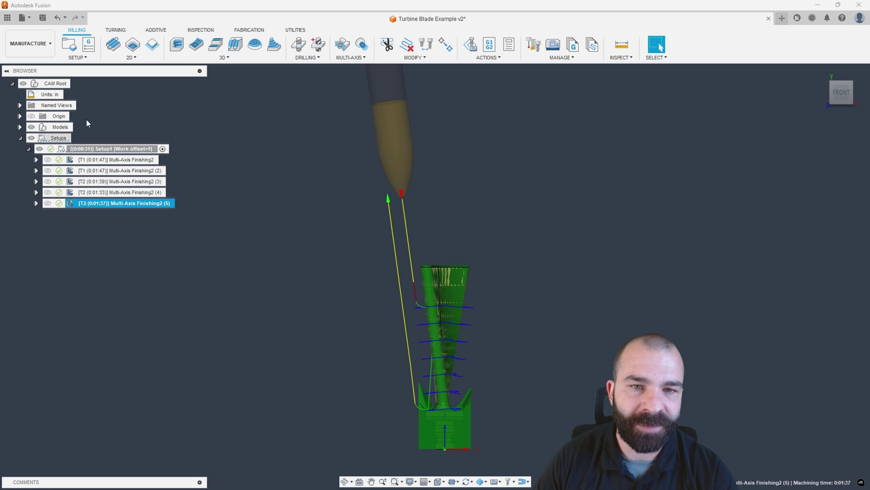
pyautogui.keyDown('shift'); pyautogui.moveTo(277, 214); pyautogui.dragTo(317, 252, button='middle'); pyautogui.keyUp('shift')
pyautogui.click(658, 46)
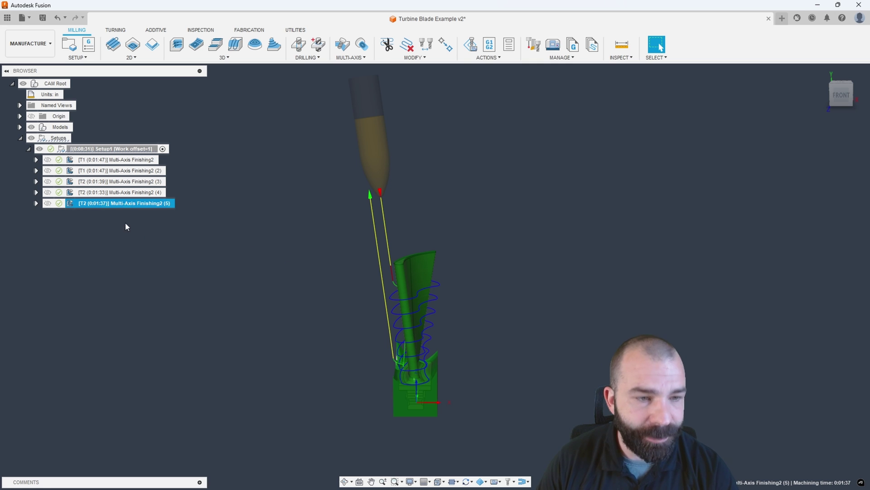
# Step: Copy Multi-Axis Finishing2 (3) and move the pasted copy (6) below operation (5)
pyautogui.click(96, 182)
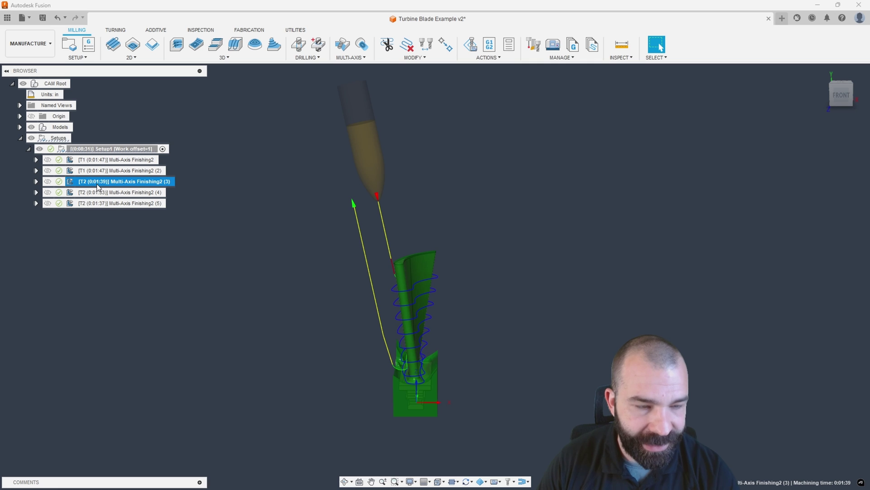
pyautogui.hotkey('ctrl', 'c')
pyautogui.hotkey('ctrl', 'v')
pyautogui.moveTo(92, 194); pyautogui.dragTo(136, 219)
# Step: Edit operation (6) and start a new circle segment lens cutter in the tool library
pyautogui.click(71, 214)
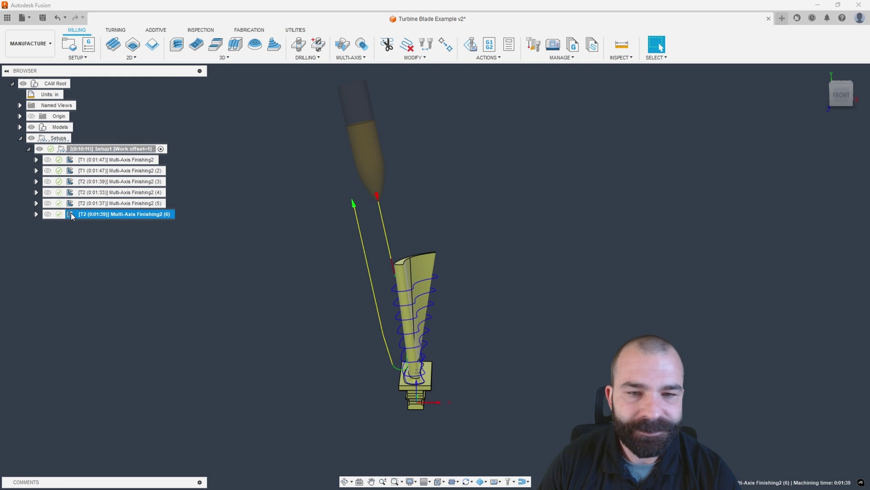
pyautogui.doubleClick(71, 214)
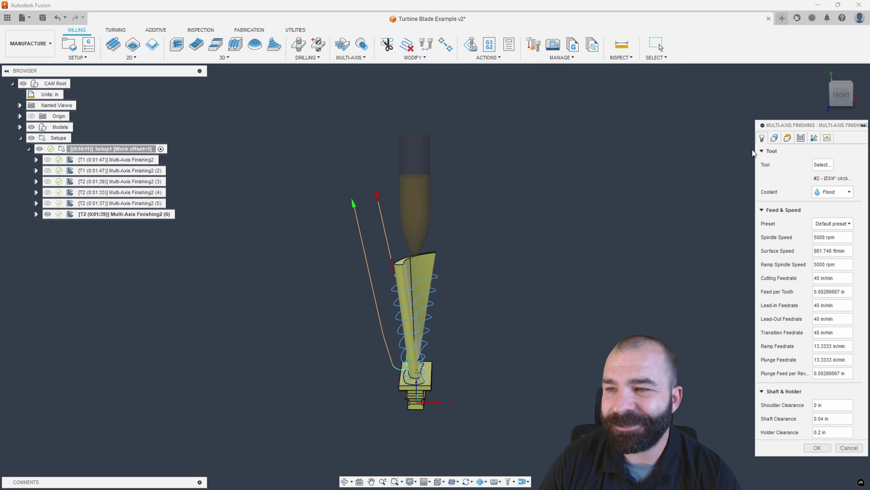
pyautogui.click(823, 165)
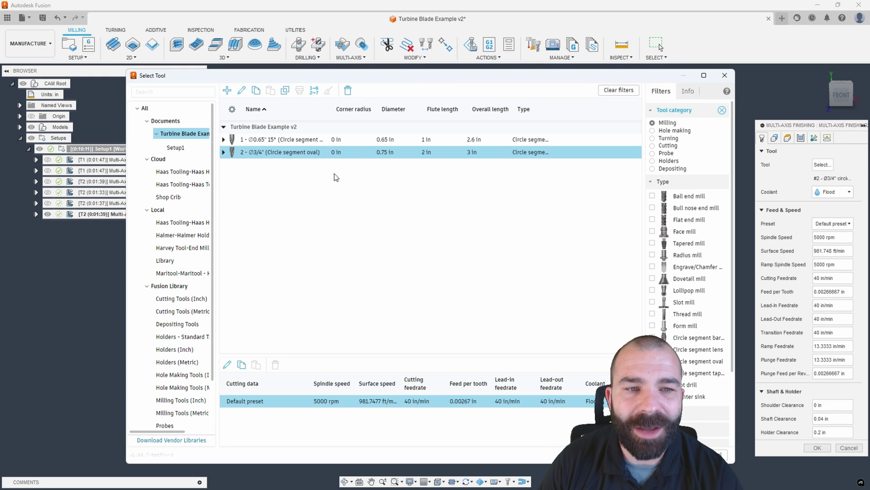
pyautogui.click(227, 90)
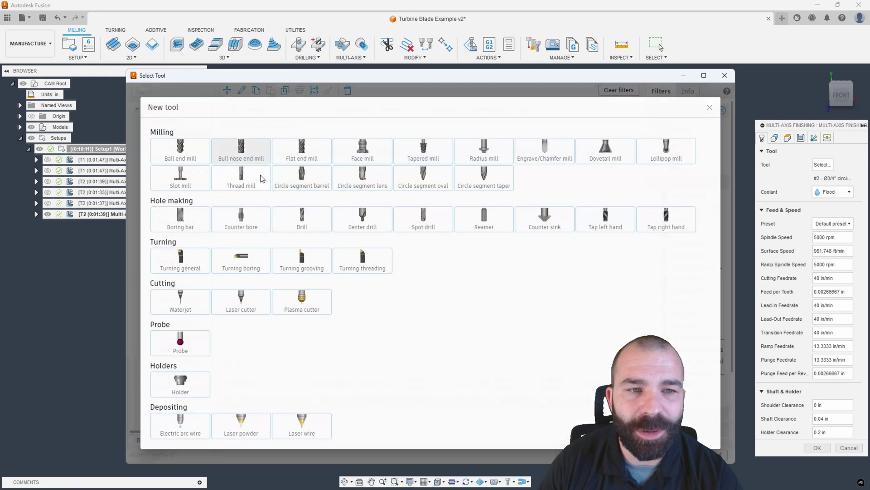
pyautogui.click(374, 181)
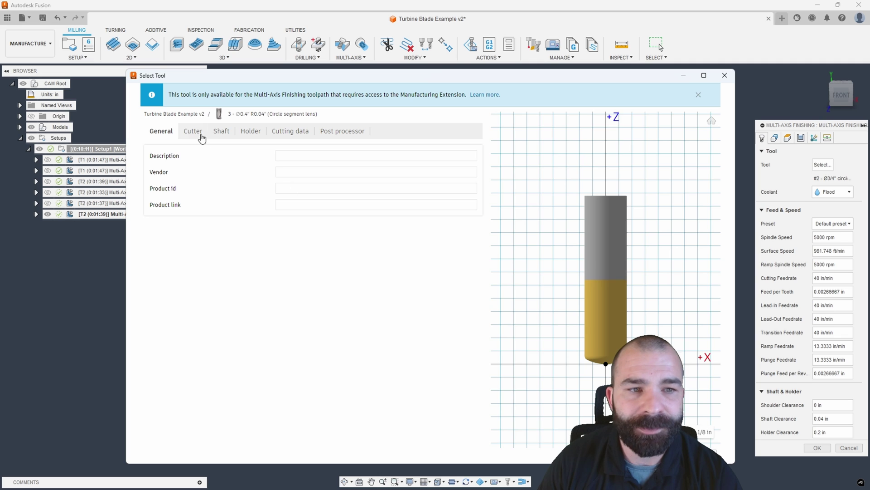
pyautogui.click(199, 134)
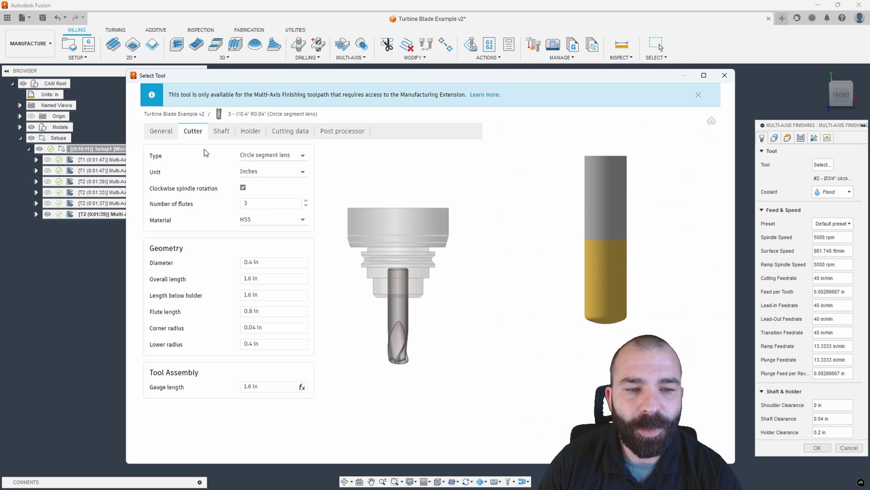
# Step: Review the lens cutter's 0.4 lower radius, 0.04 corner radius and 0.8 flute, then discard it unsaved
pyautogui.click(272, 343)
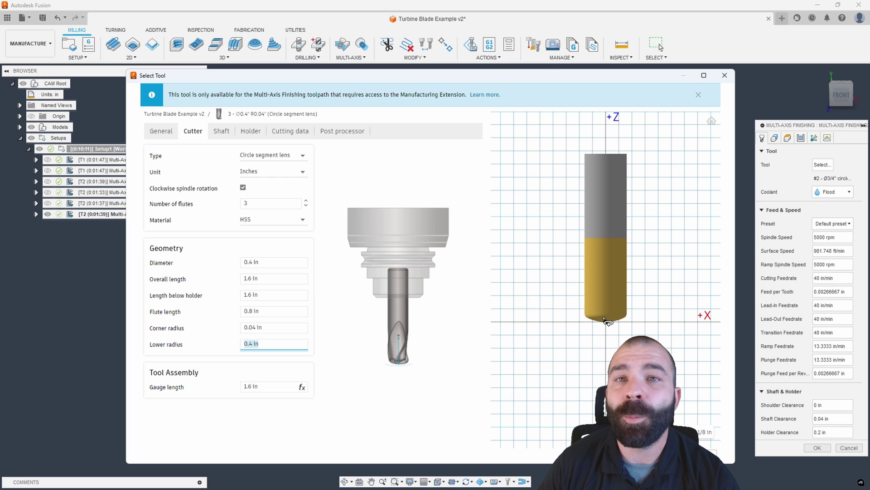
pyautogui.click(278, 328)
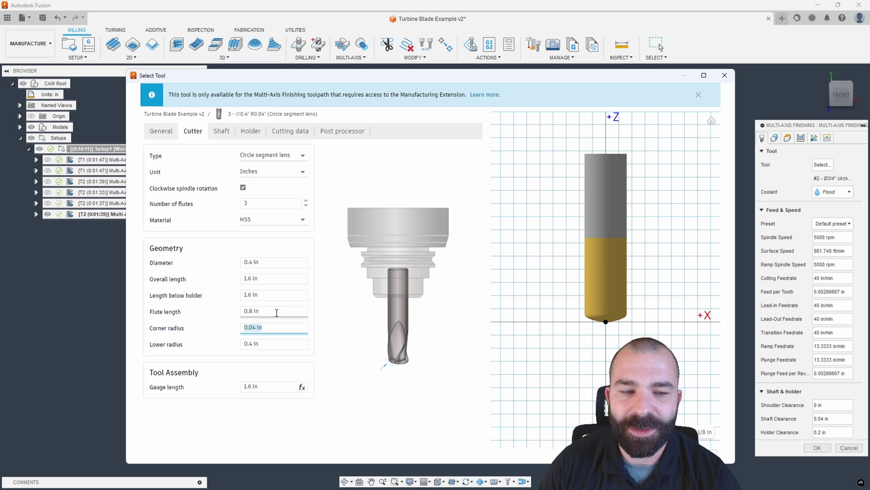
pyautogui.click(276, 311)
pyautogui.click(272, 346)
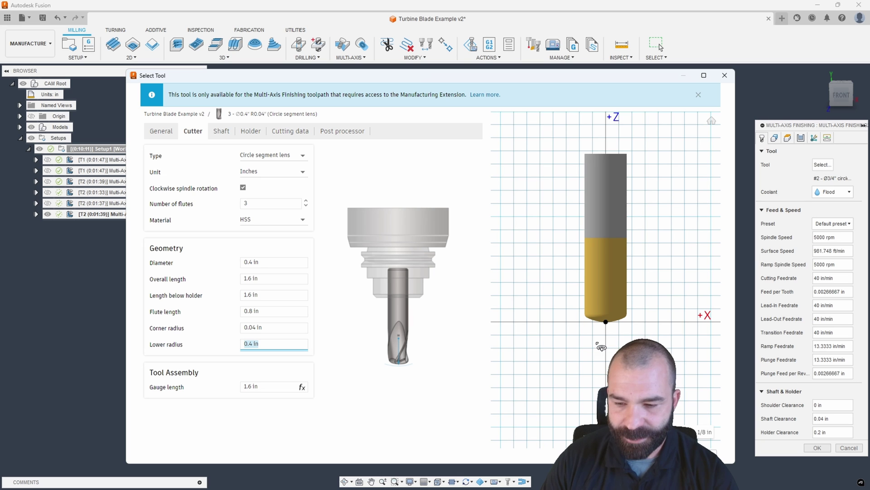
pyautogui.press('Escape')
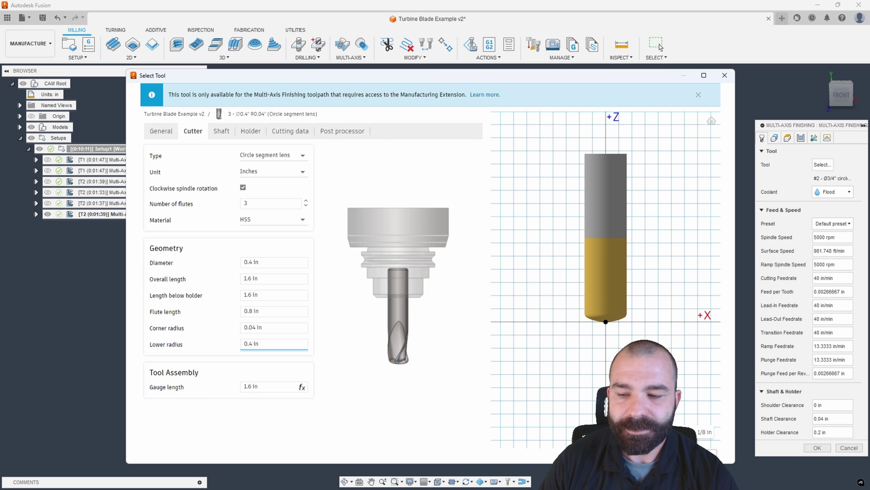
# Step: Define a new Ø3/4 in circle segment barrel cutter with 0.45 in profile radius and assign it as tool #3
pyautogui.click(228, 90)
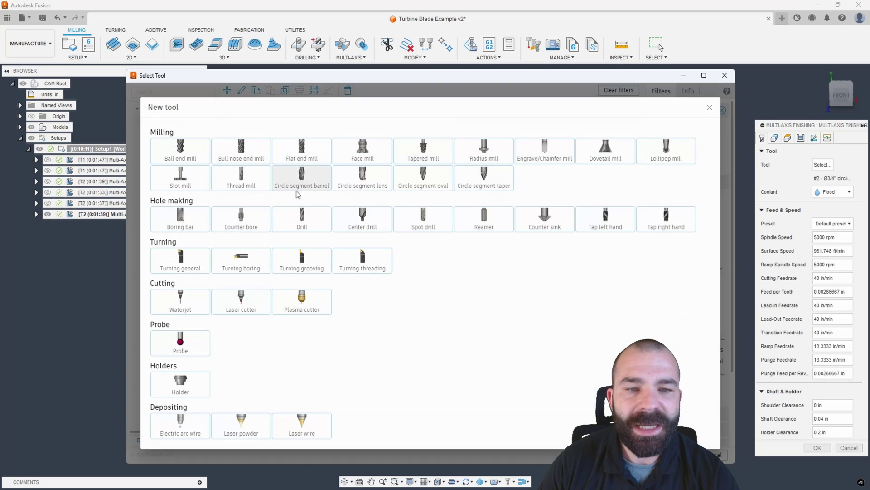
pyautogui.click(302, 177)
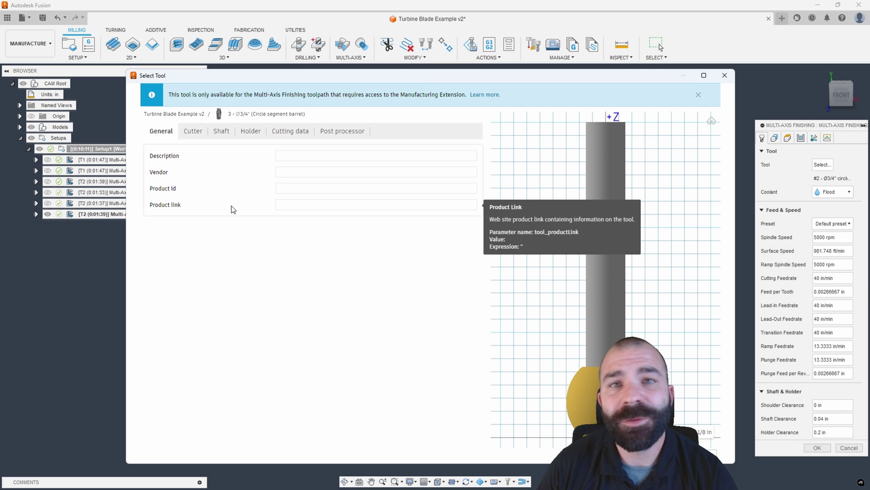
pyautogui.click(191, 133)
pyautogui.scroll(-1, 292, 266)
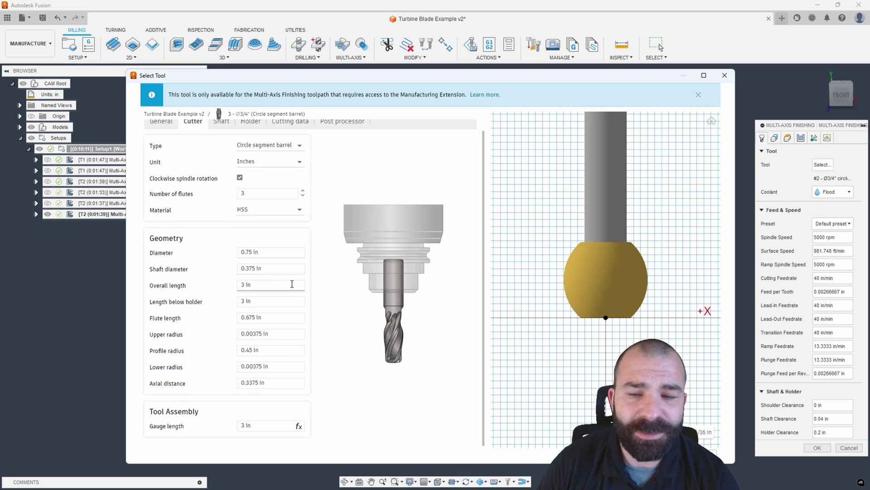
pyautogui.click(281, 334)
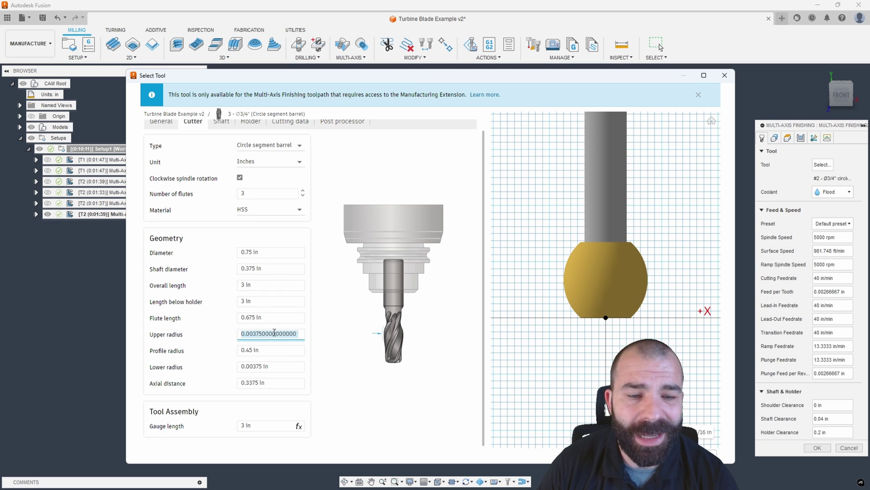
pyautogui.click(279, 351)
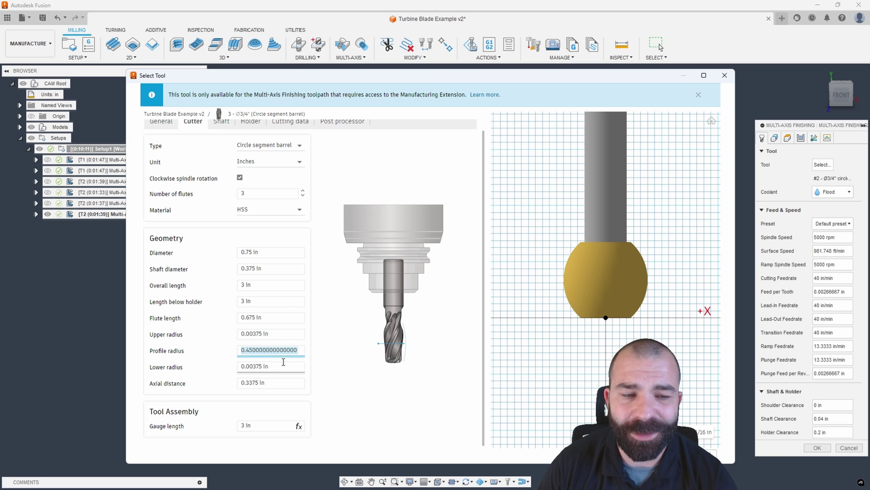
pyautogui.click(285, 335)
pyautogui.click(283, 350)
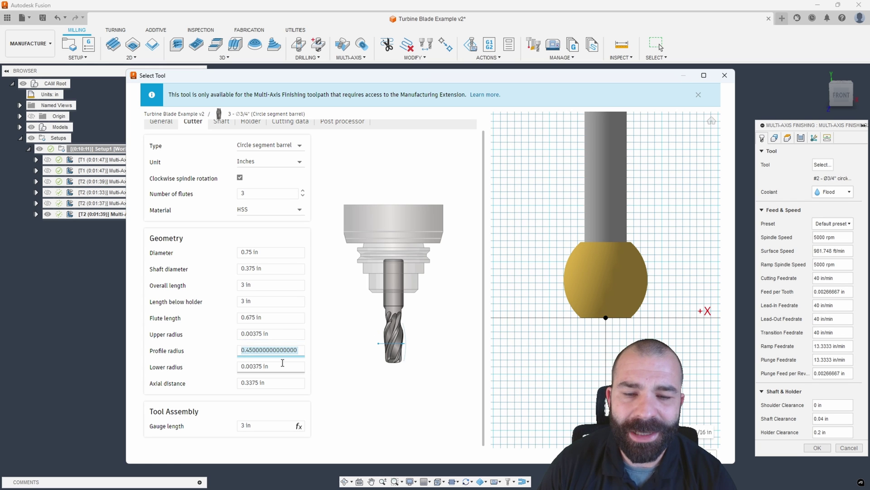
pyautogui.click(283, 365)
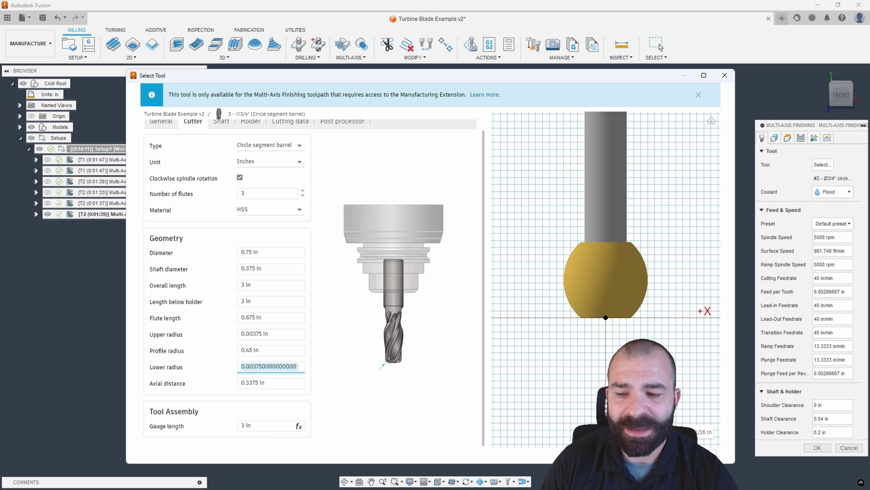
pyautogui.click(680, 454)
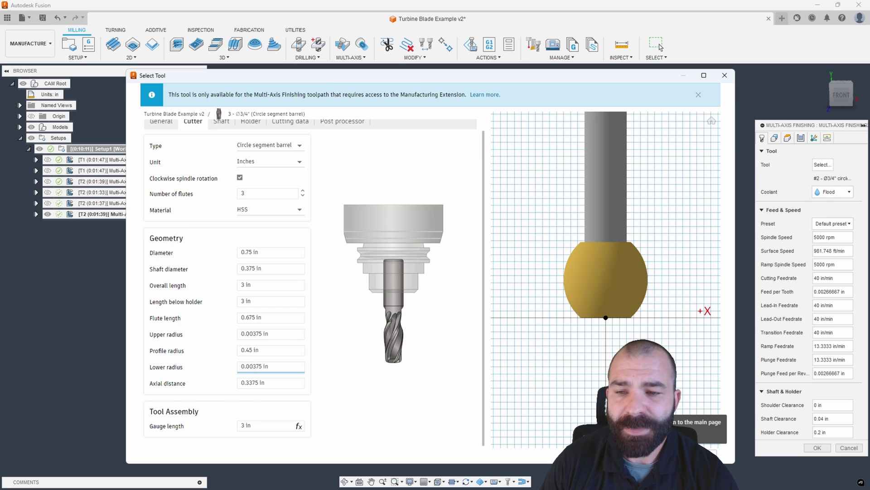
pyautogui.click(680, 454)
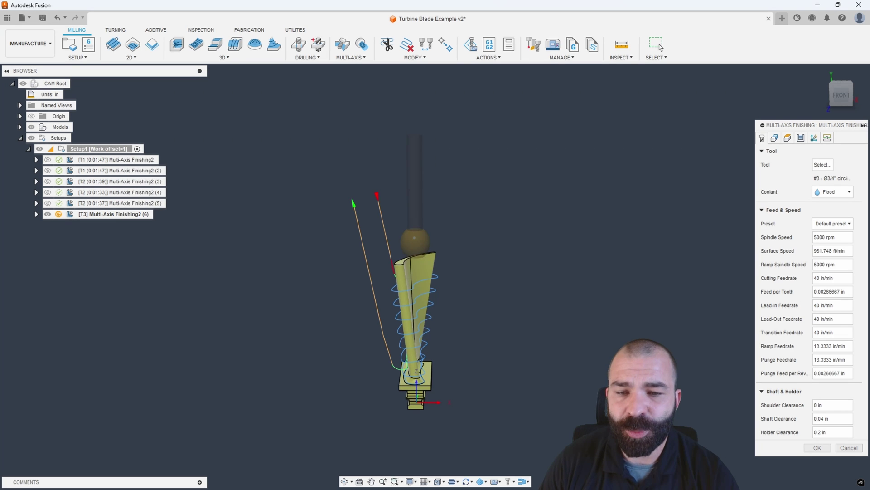
# Step: Generate operation (6)'s 0:02:09 barrel toolpath and inspect it from the front and at an angle
pyautogui.click(815, 448)
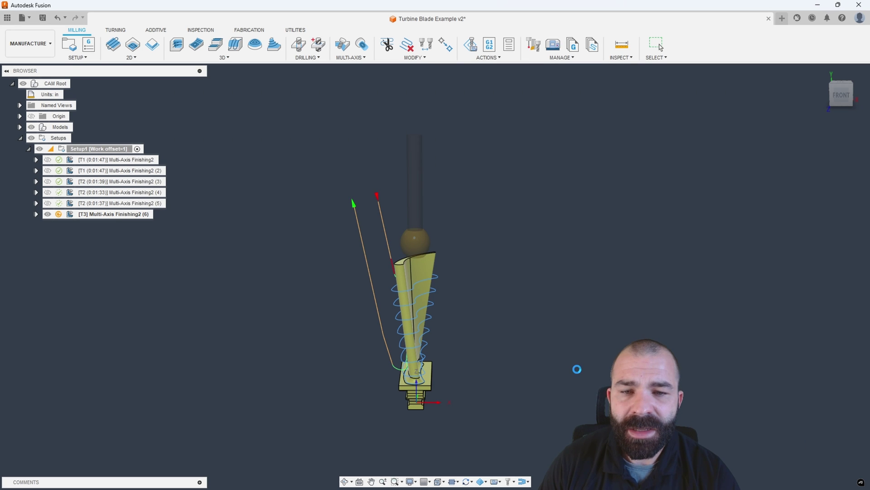
pyautogui.click(843, 103)
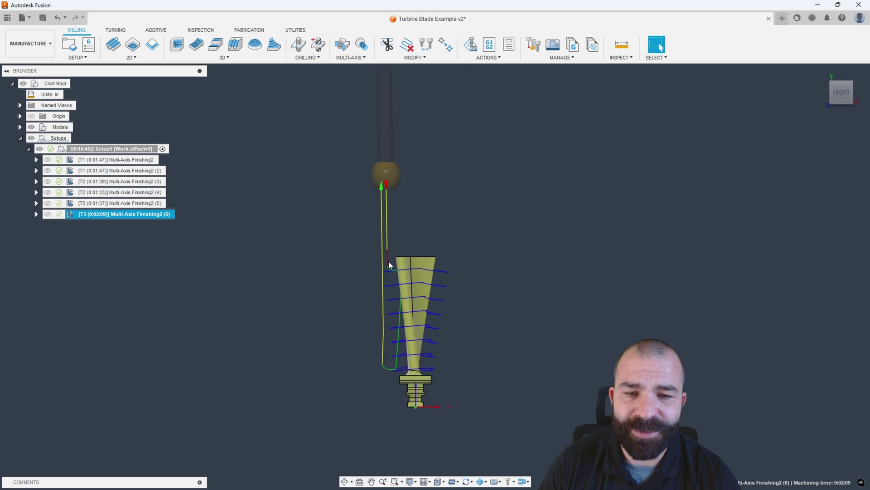
pyautogui.keyDown('shift'); pyautogui.moveTo(397, 297); pyautogui.dragTo(399, 311, button='middle'); pyautogui.keyUp('shift')
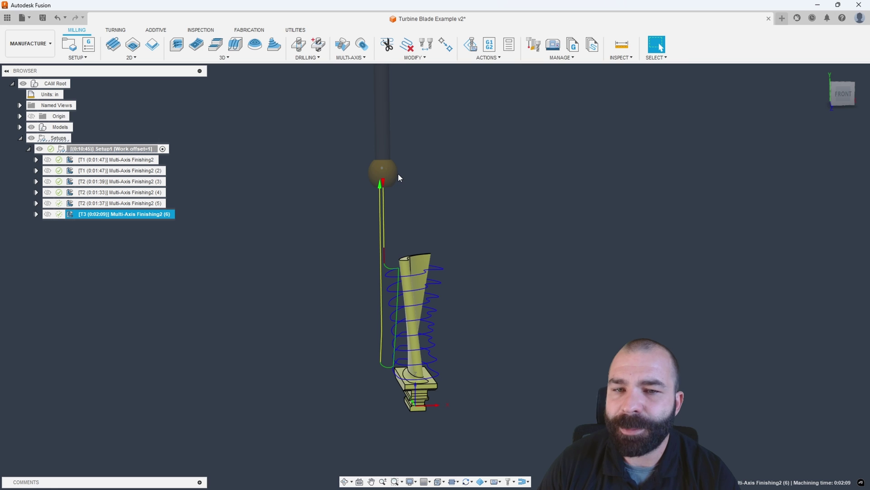
pyautogui.keyDown('shift'); pyautogui.moveTo(419, 259); pyautogui.dragTo(419, 240, button='middle'); pyautogui.keyUp('shift')
# Step: Duplicate finishing operation (6) as operation (7)
pyautogui.click(660, 46)
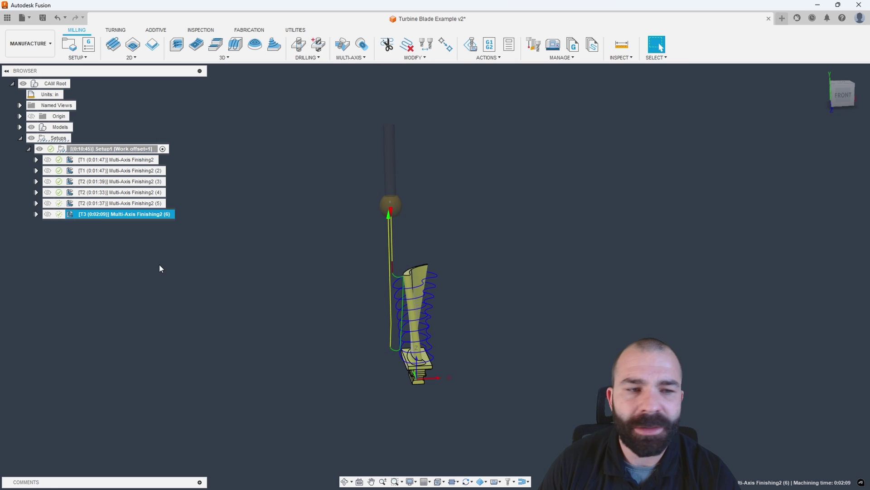
pyautogui.hotkey('ctrl', 'c')
pyautogui.hotkey('ctrl', 'v')
# Step: Set operation (7)'s tool axis mode to Lead and contact point
pyautogui.doubleClick(74, 225)
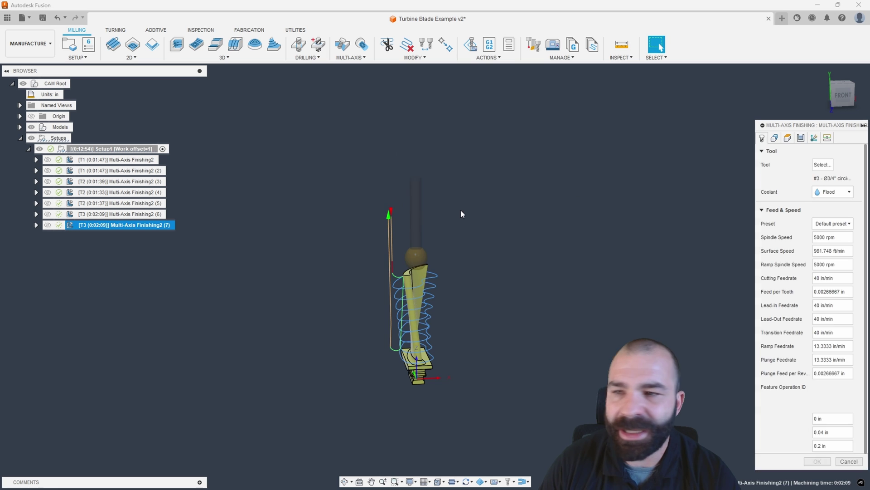
pyautogui.click(814, 137)
pyautogui.click(812, 165)
pyautogui.click(829, 185)
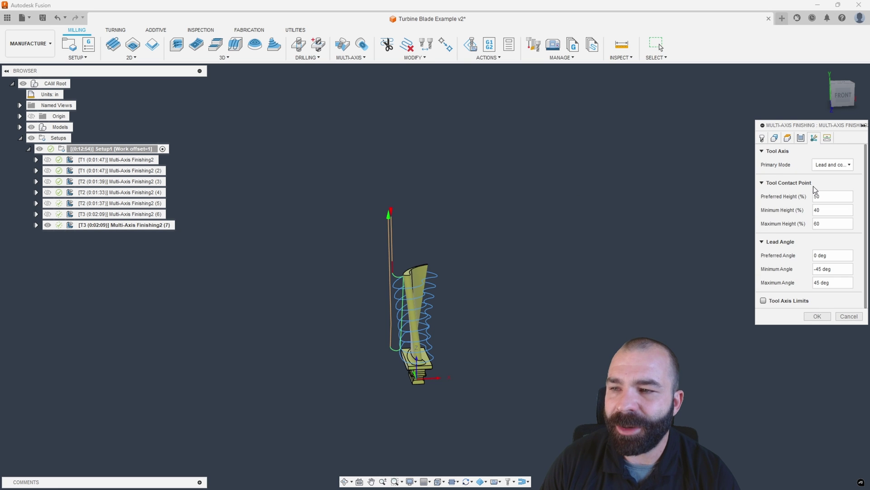
# Step: Enter 20% preferred and 15% minimum contact heights, adjust the maximum, and regenerate the toolpath
pyautogui.click(830, 199)
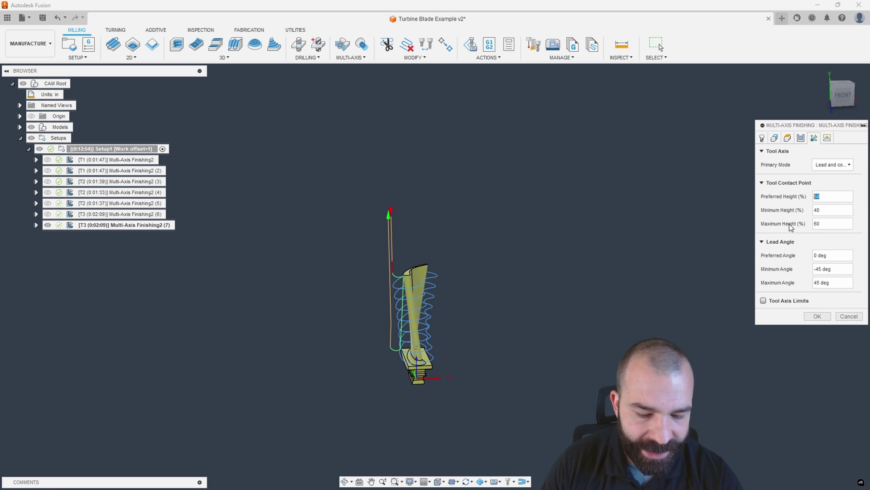
pyautogui.write('20')
pyautogui.click(825, 210)
pyautogui.write('10')
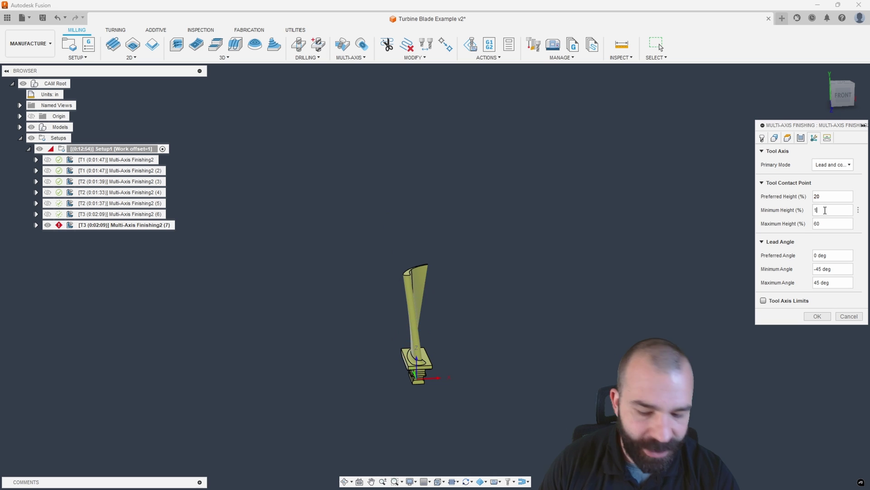
pyautogui.click(825, 224)
pyautogui.write('60')
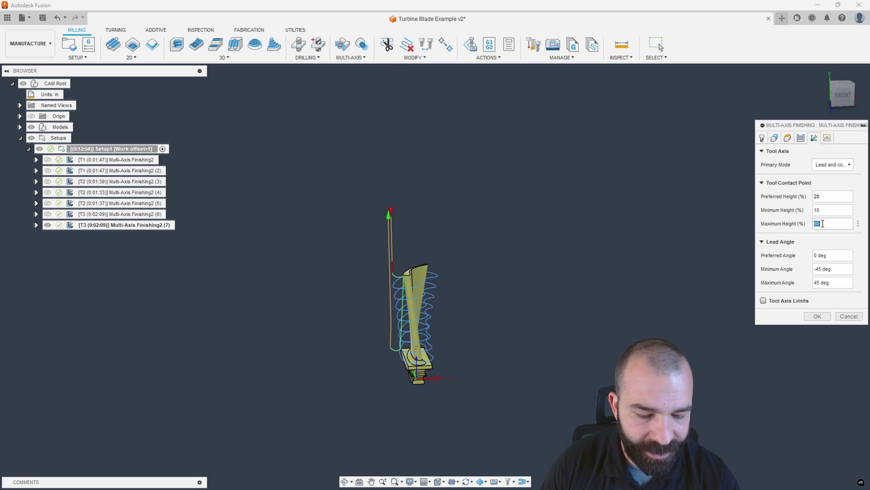
pyautogui.click(822, 212)
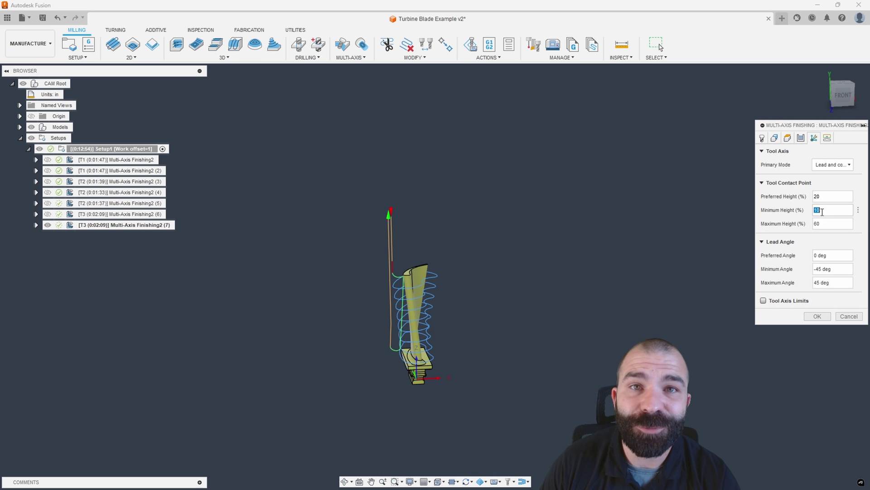
pyautogui.write('15')
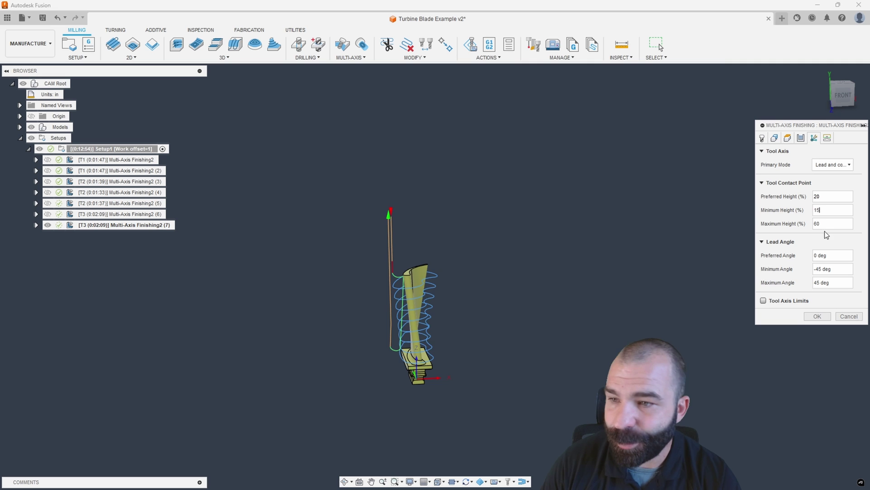
pyautogui.click(825, 224)
pyautogui.write('35')
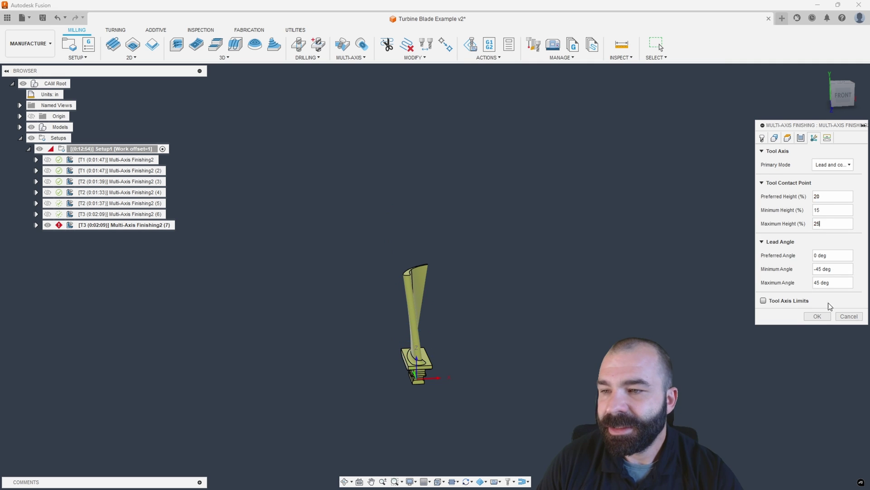
pyautogui.click(817, 316)
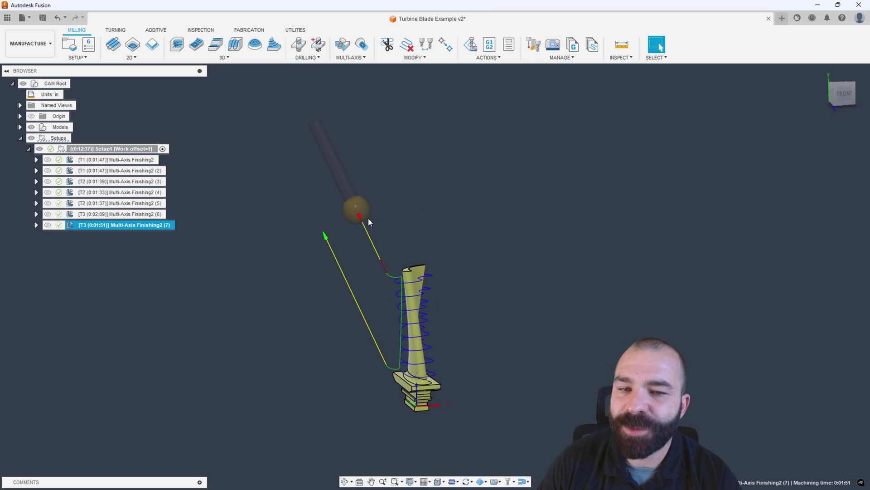
pyautogui.keyDown('shift'); pyautogui.moveTo(374, 261); pyautogui.dragTo(434, 270, button='middle'); pyautogui.keyUp('shift')
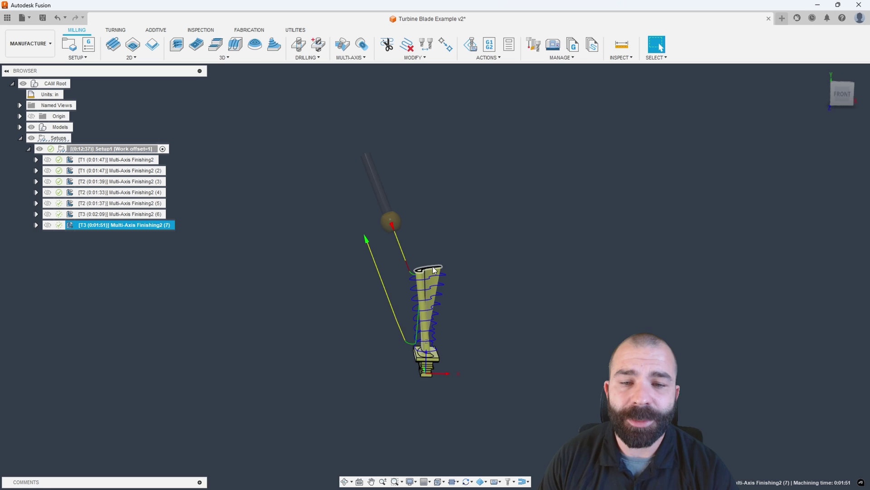
pyautogui.keyDown('shift'); pyautogui.moveTo(434, 270); pyautogui.dragTo(438, 275, button='middle'); pyautogui.keyUp('shift')
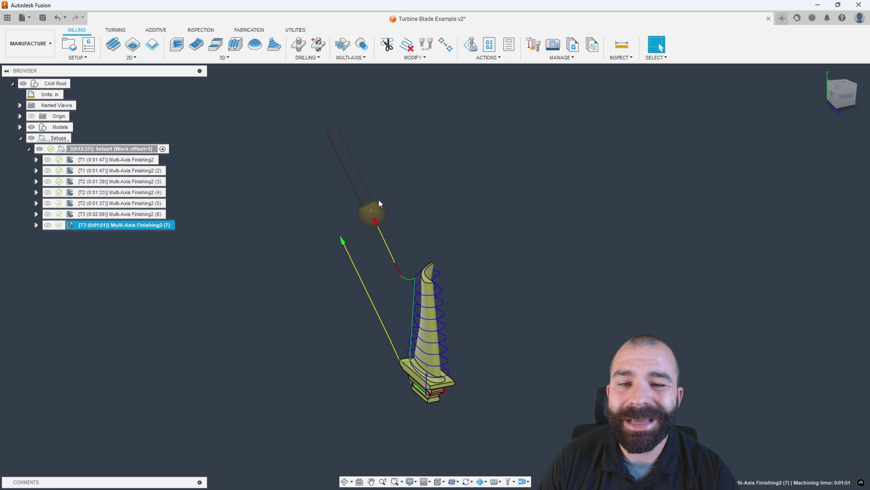